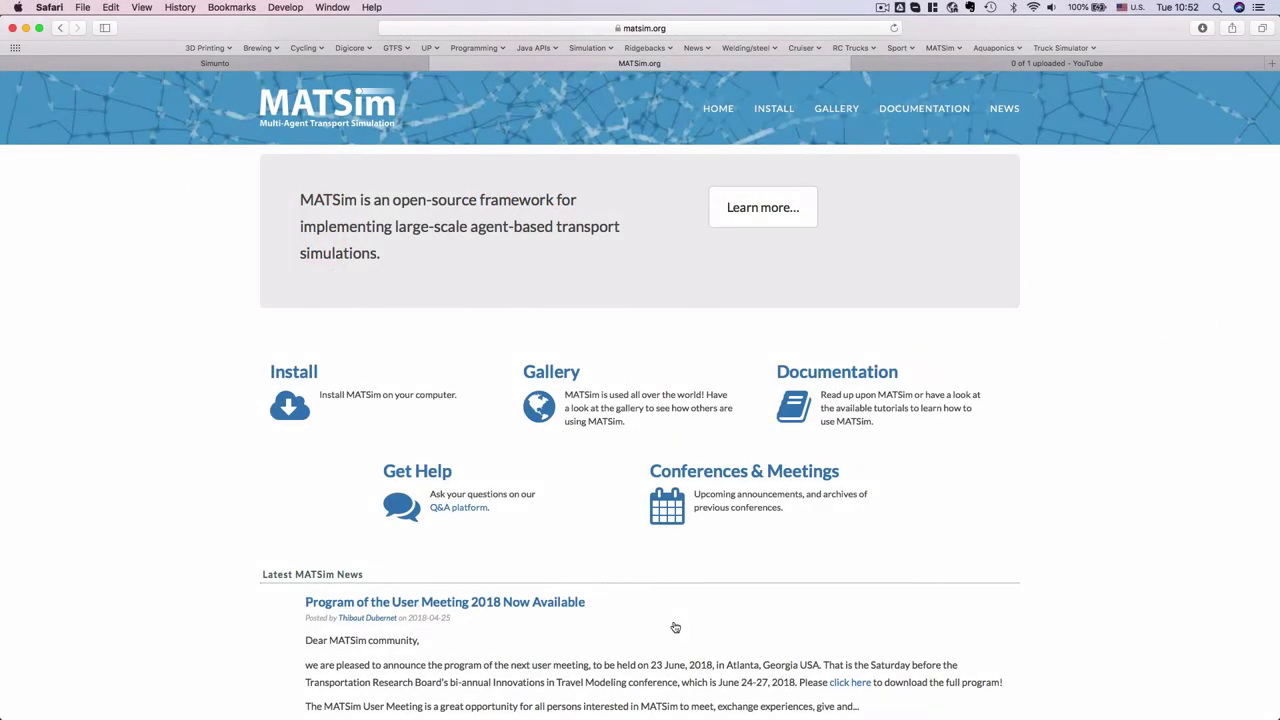
Switch from the matsim.org homepage in Safari to the Finder window for examples/equil
key(super+Tab)
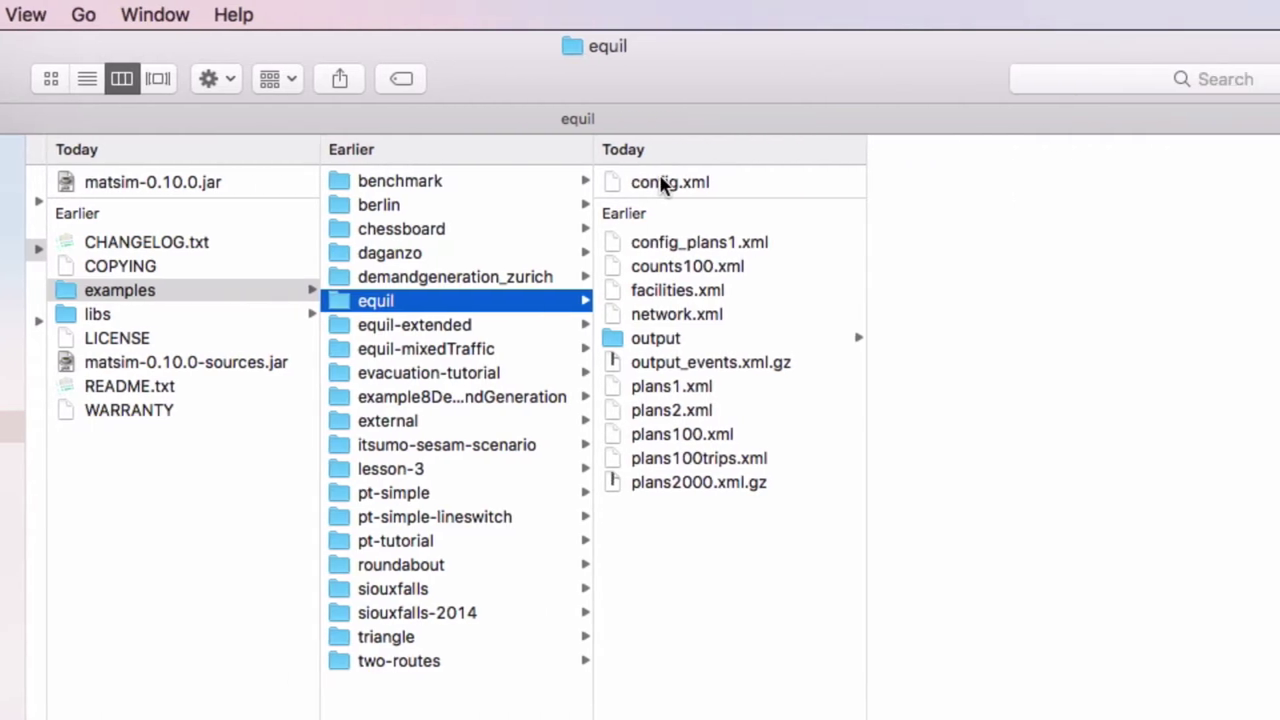
Open config.xml from the equil folder with BBEdit
right_click(662, 185)
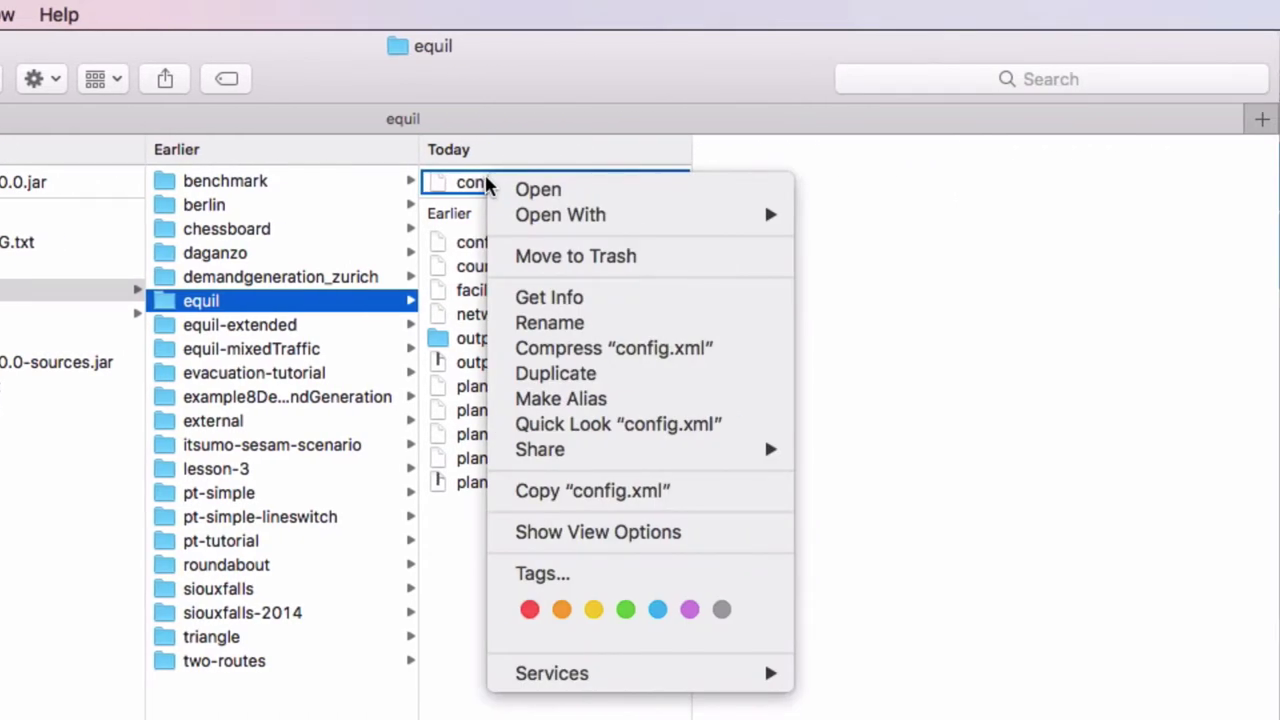
mouse_move(560, 219)
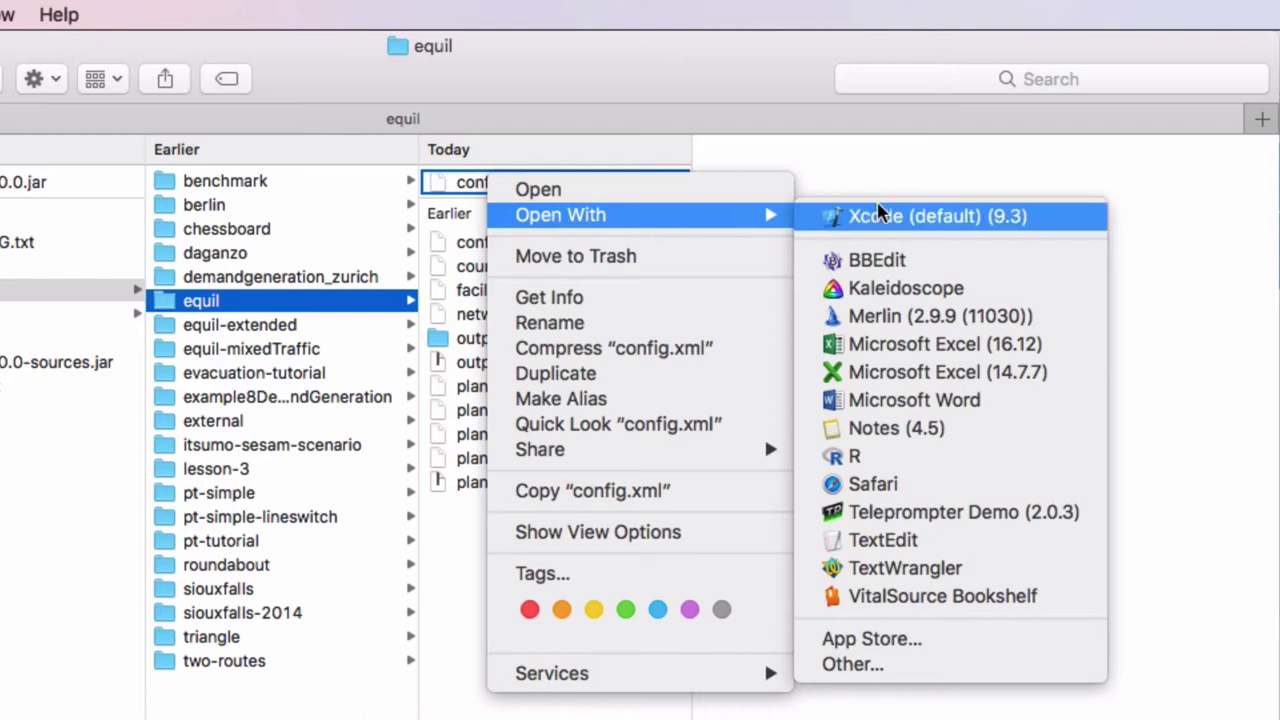
click(902, 260)
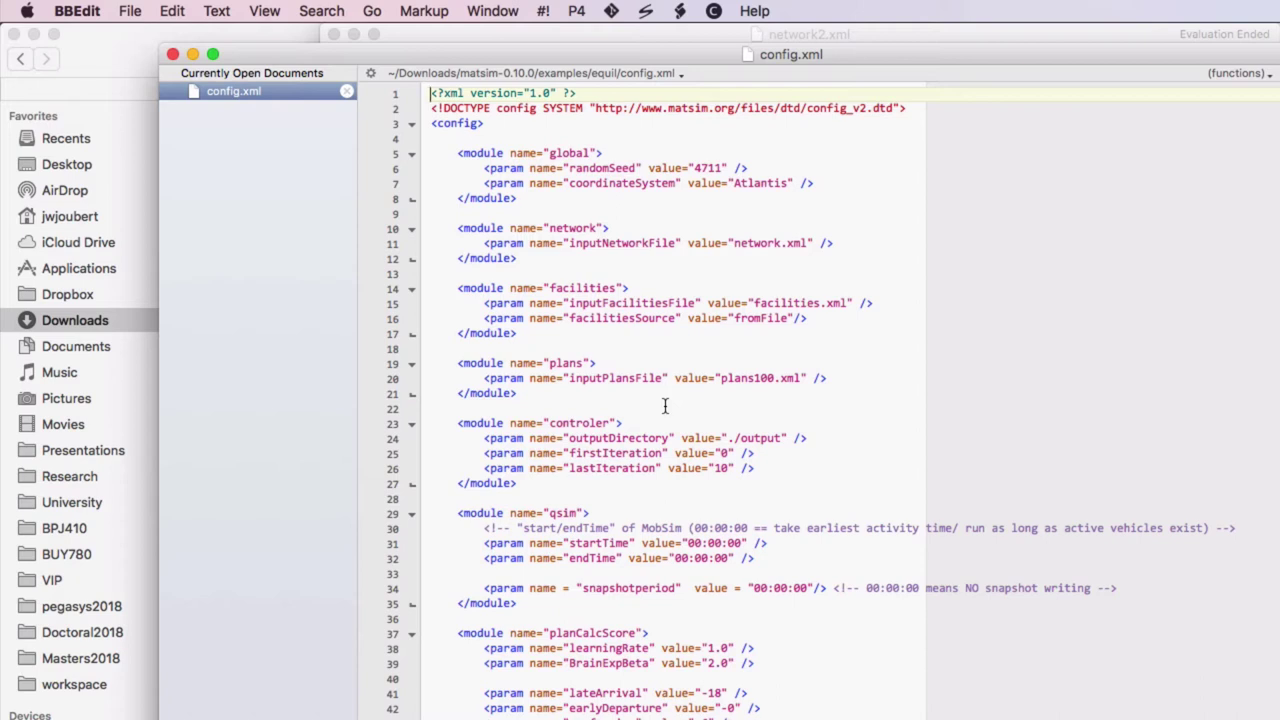
Scroll config.xml to read its global, network, facilities, plans and controler modules
scroll(616, 505, down, 2)
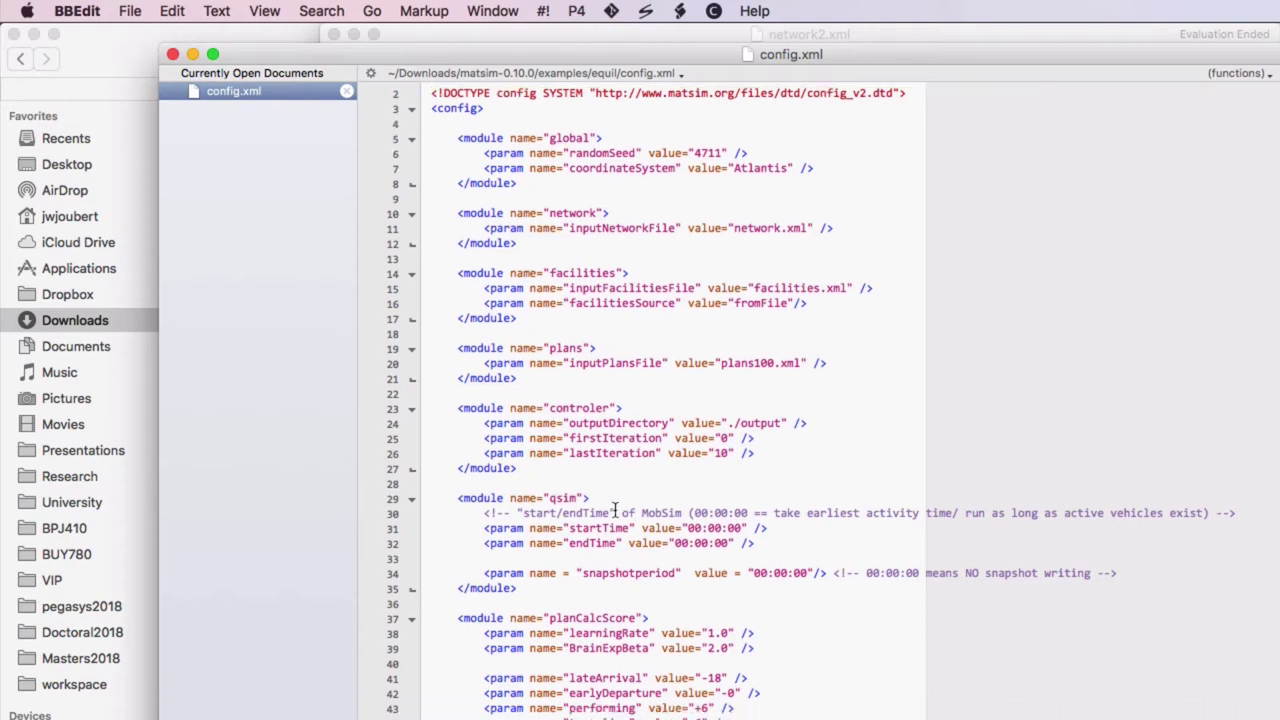
Read config.xml down to the strategy module, then close it to return to Finder
scroll(616, 511, down, 2)
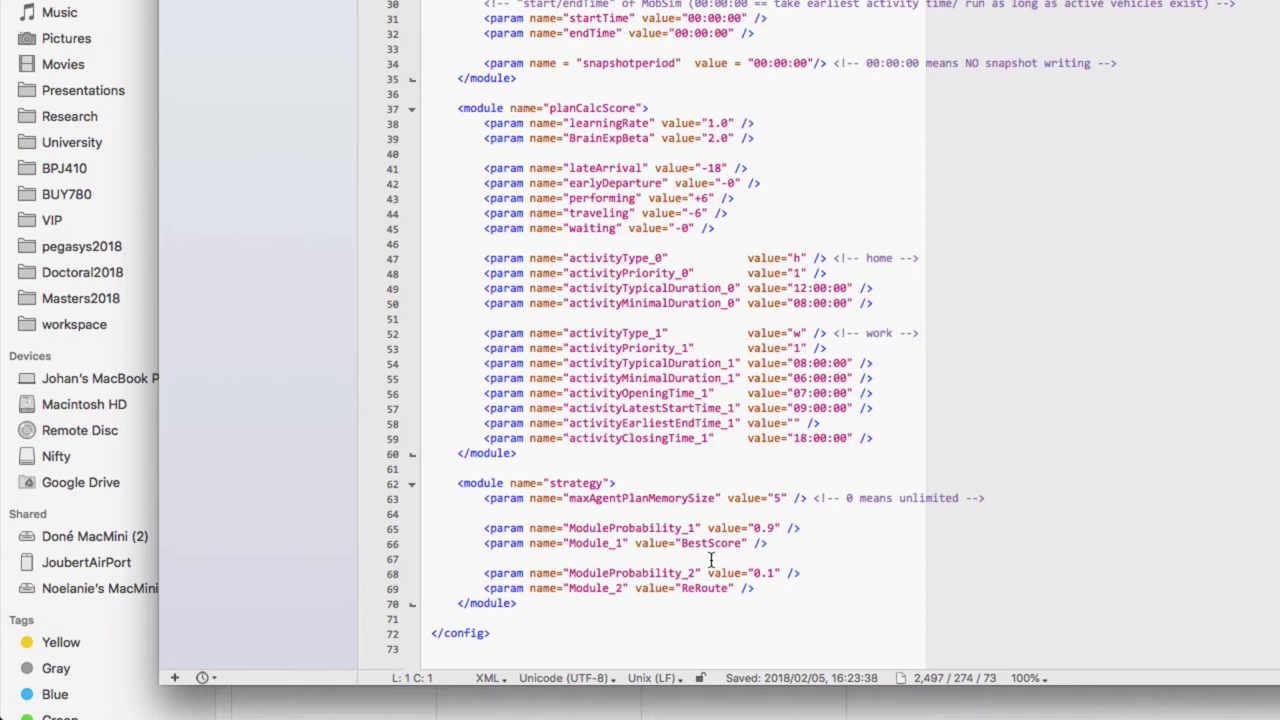
scroll(711, 560, up, 4)
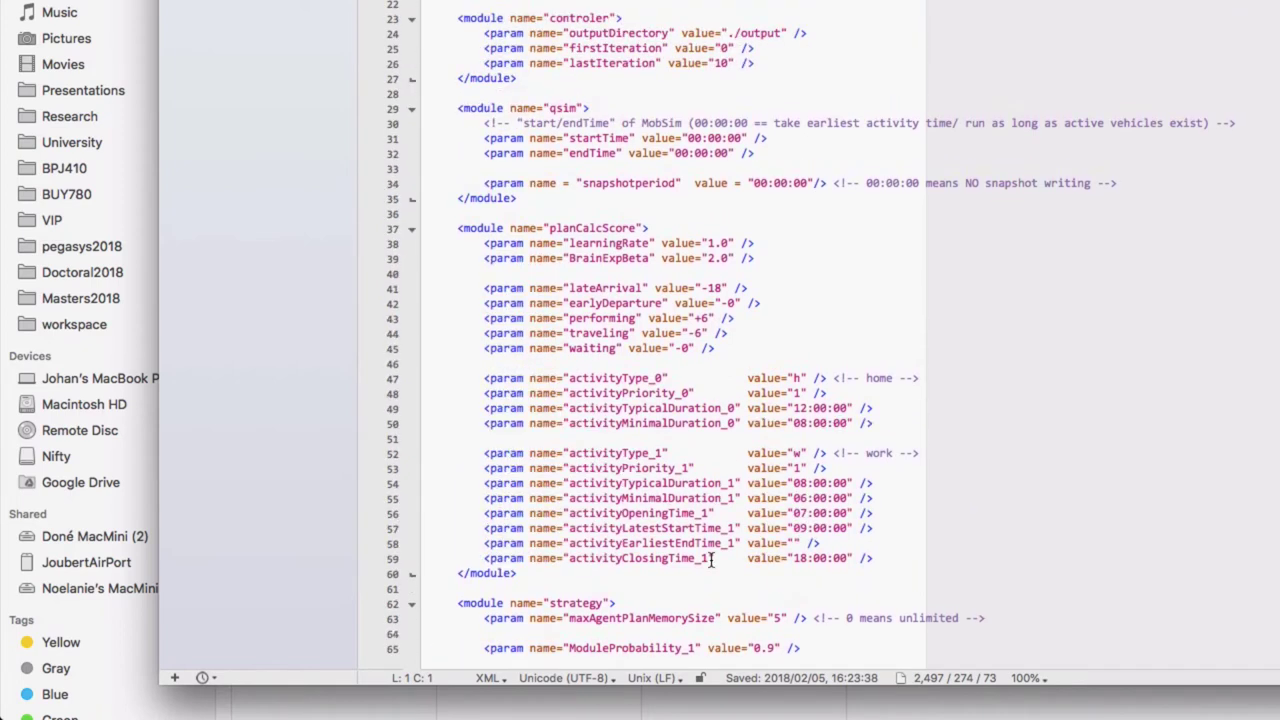
key(super+w)
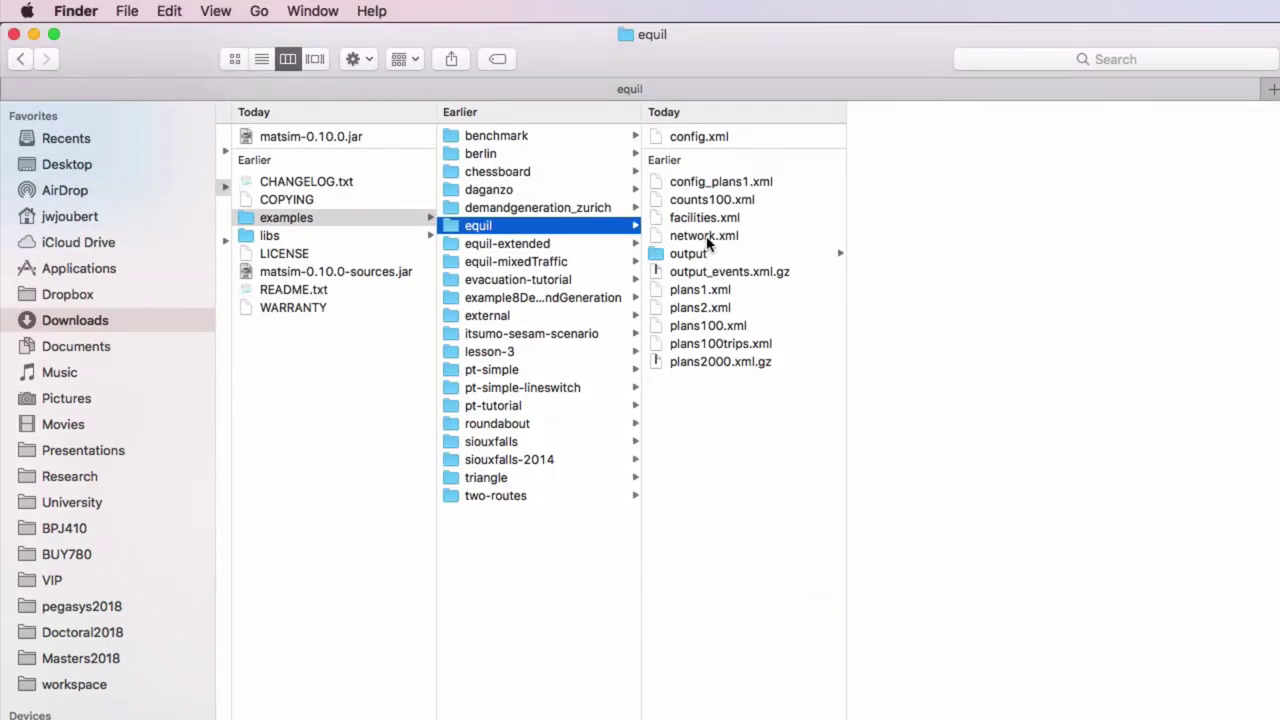
Quick Look network.xml's nodes and links, then go to the Simunto homepage in Safari
click(707, 243)
key(space)
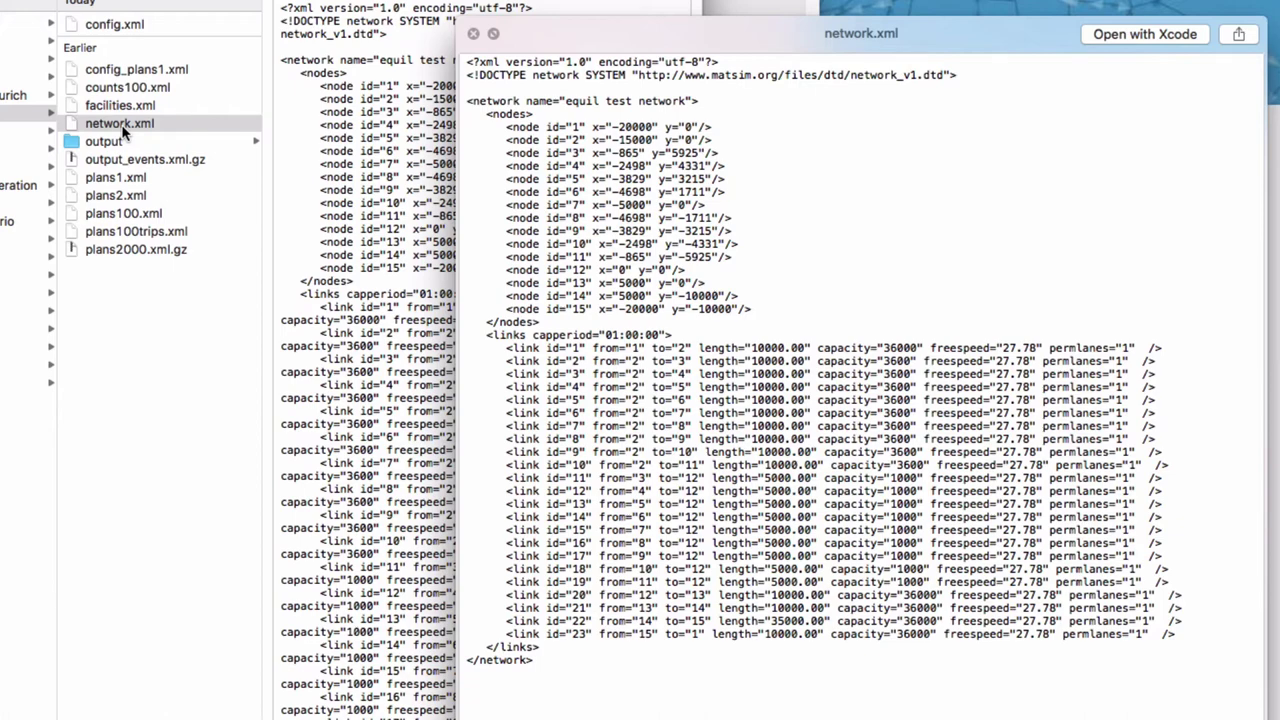
key(space)
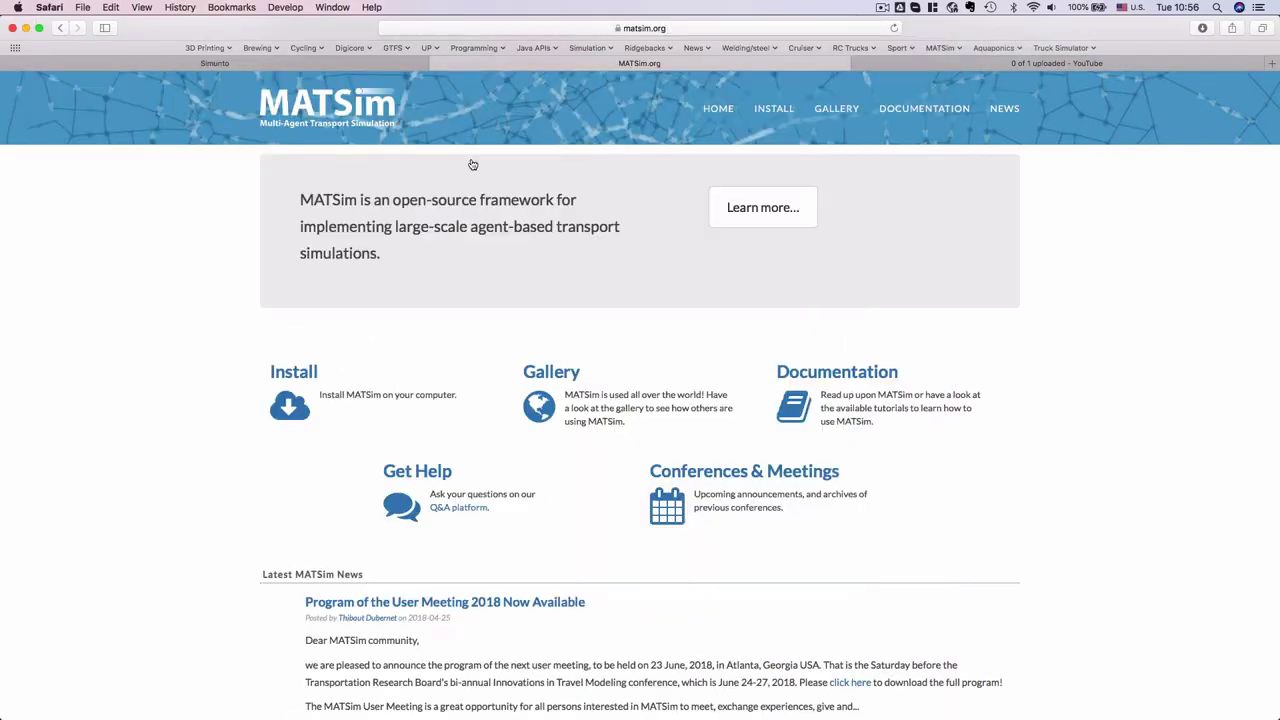
key(ctrl+shift+Tab)
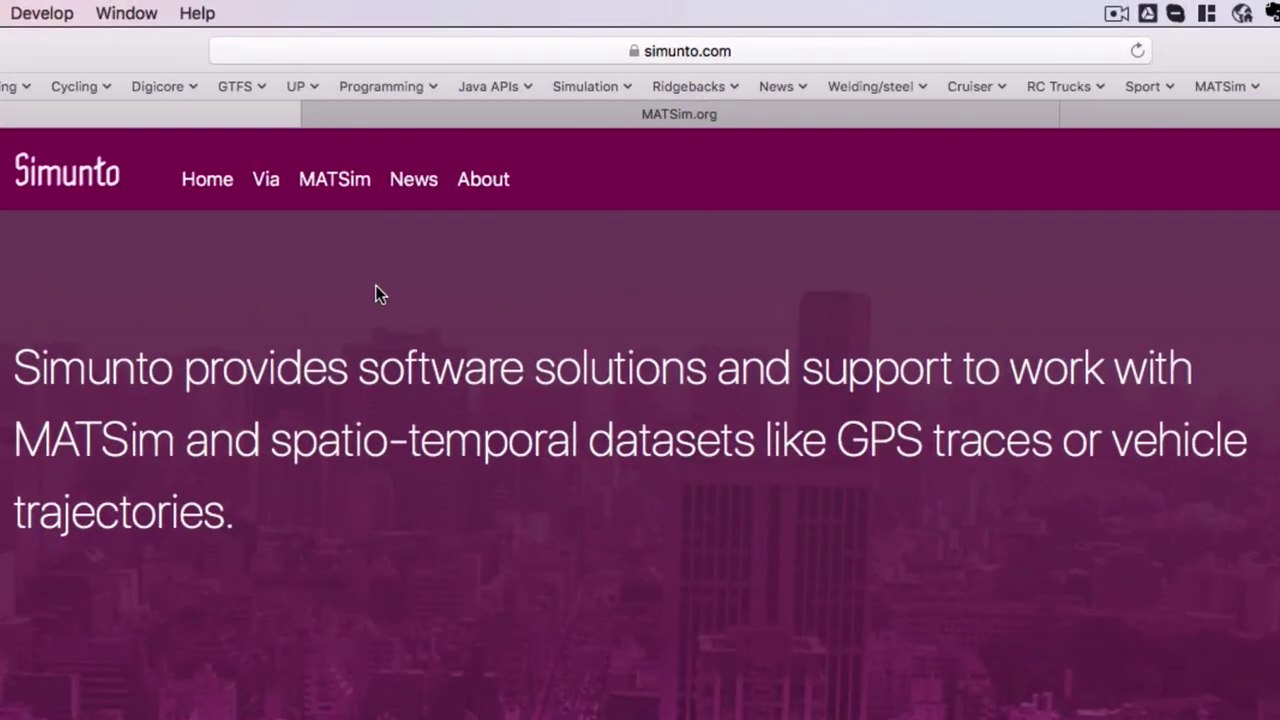
Open and read the Via features page on simunto.com
click(257, 185)
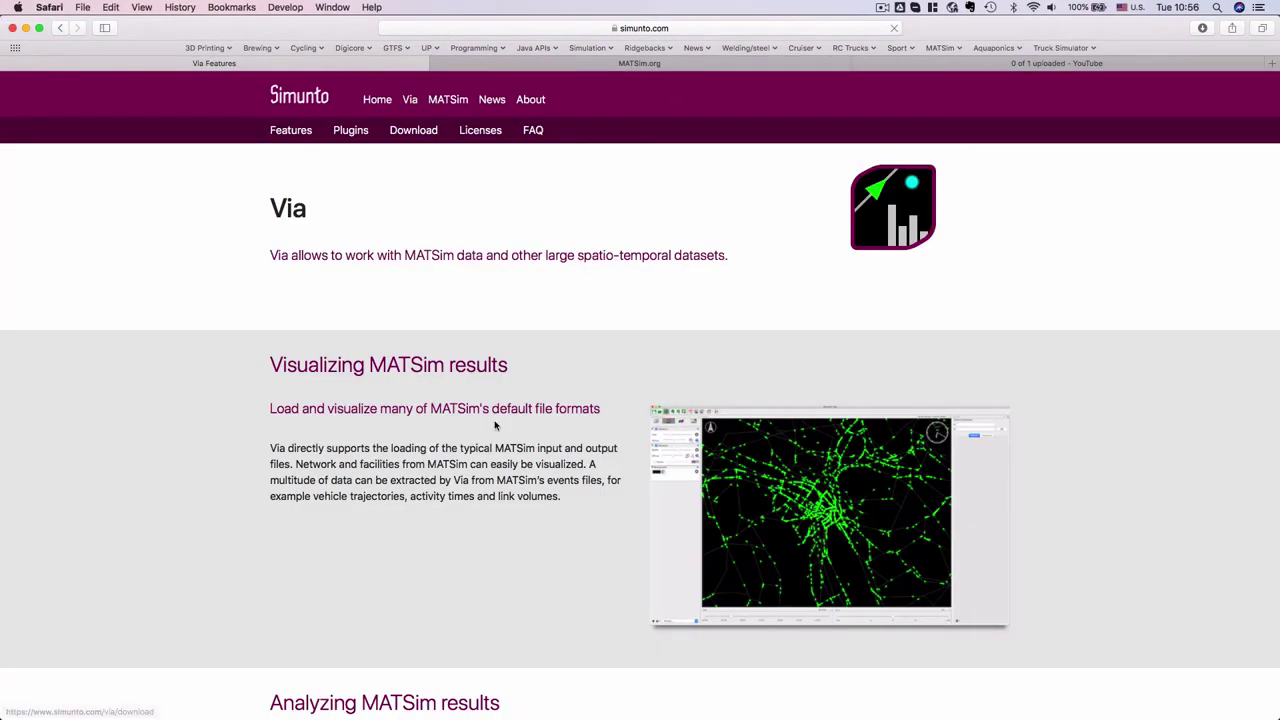
scroll(493, 428, down, 10)
scroll(493, 428, down, 9)
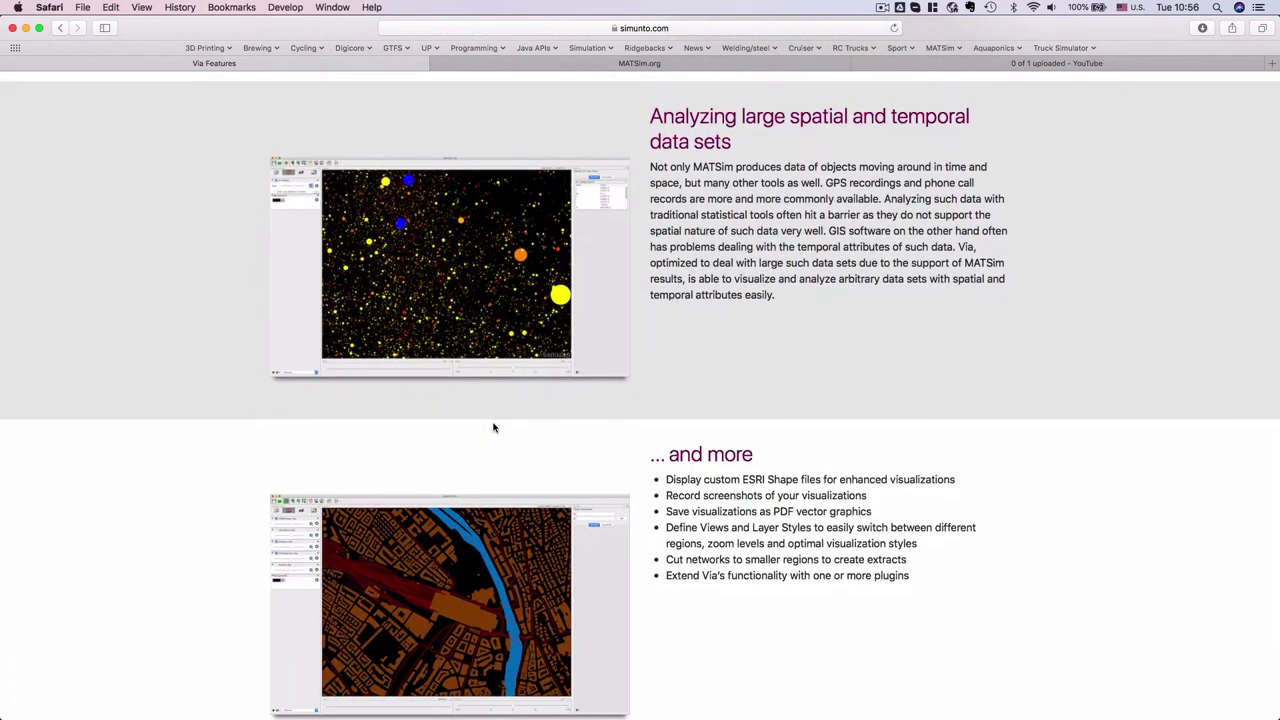
Launch the Simunto Via application from Spotlight search
key(super+space)
text(via)
key(Return)
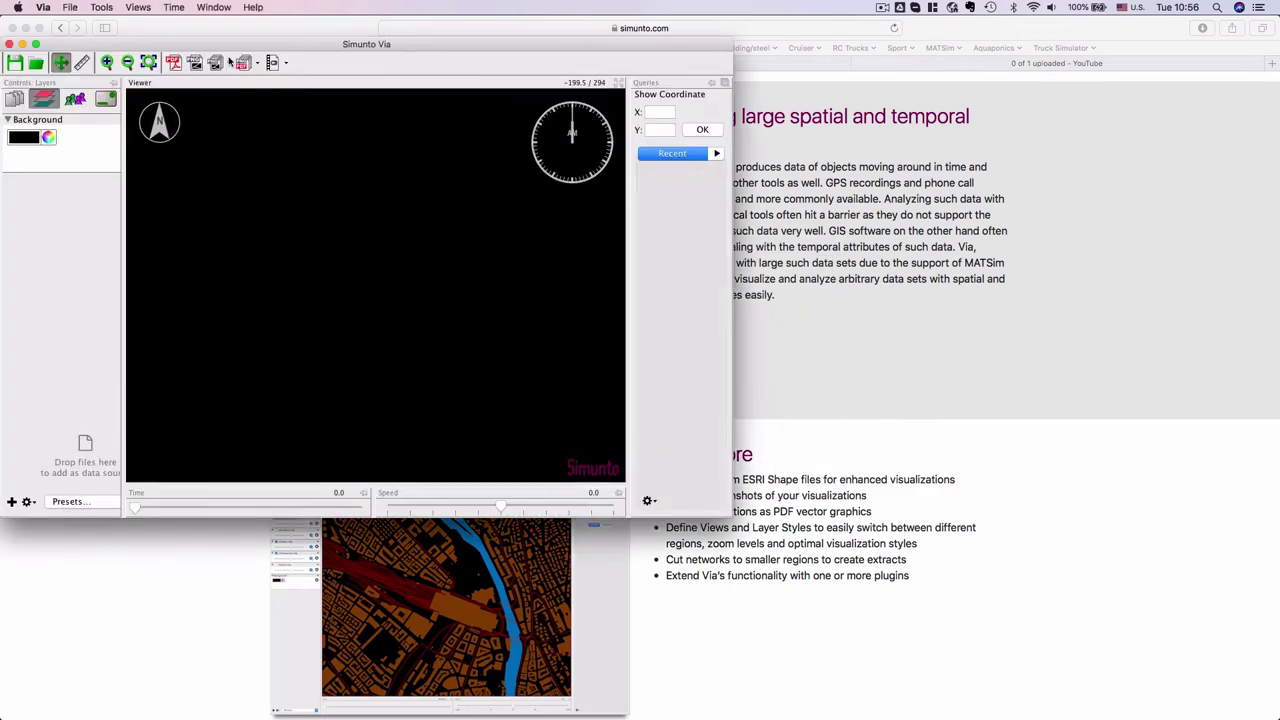
Maximise the Via window and widen the controls panel beside the viewer
drag(230, 62, 255, 40)
double_click(258, 37)
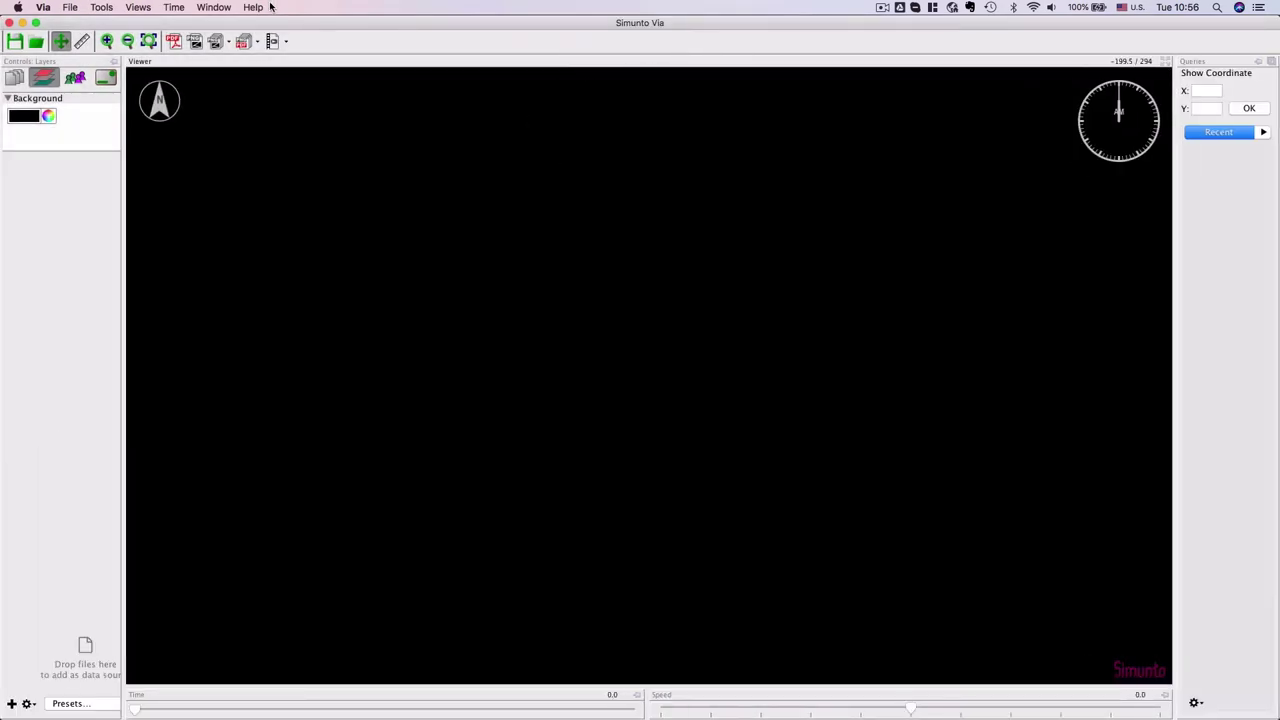
drag(125, 160, 209, 165)
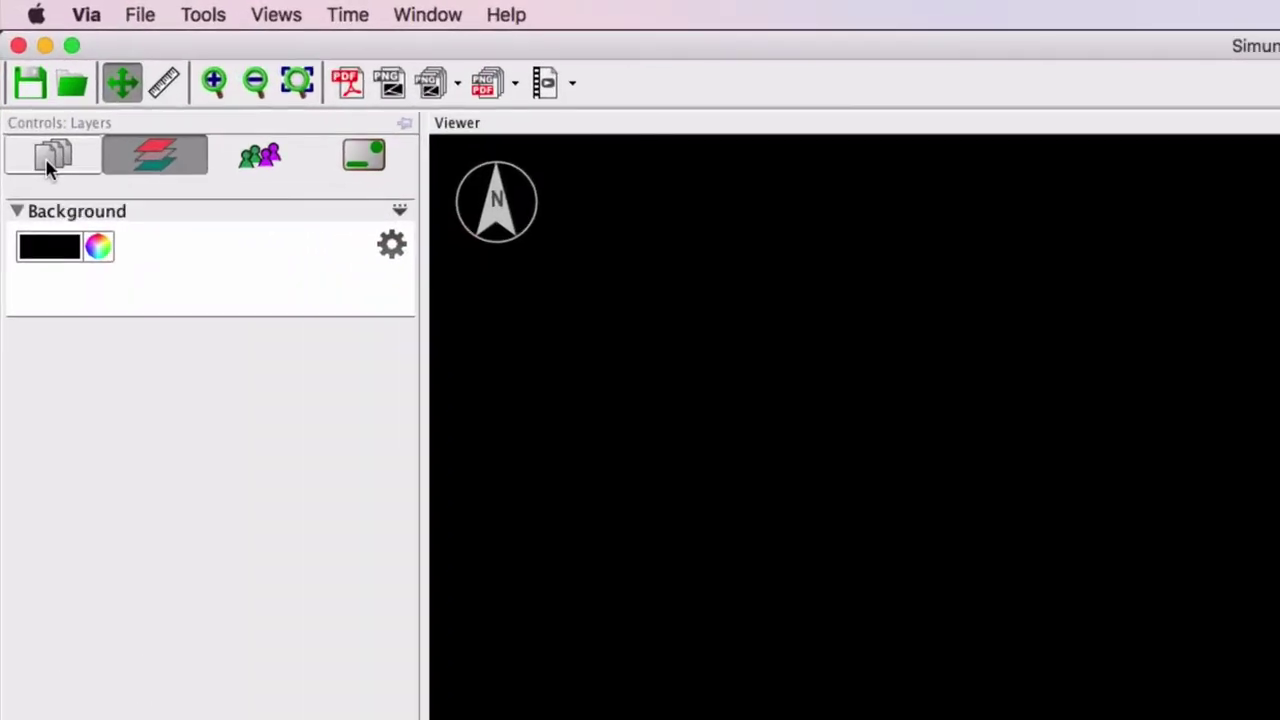
Browse the Data Sources, Layers, Agent Groups and Overlays panes, ending on Data Sources
click(50, 165)
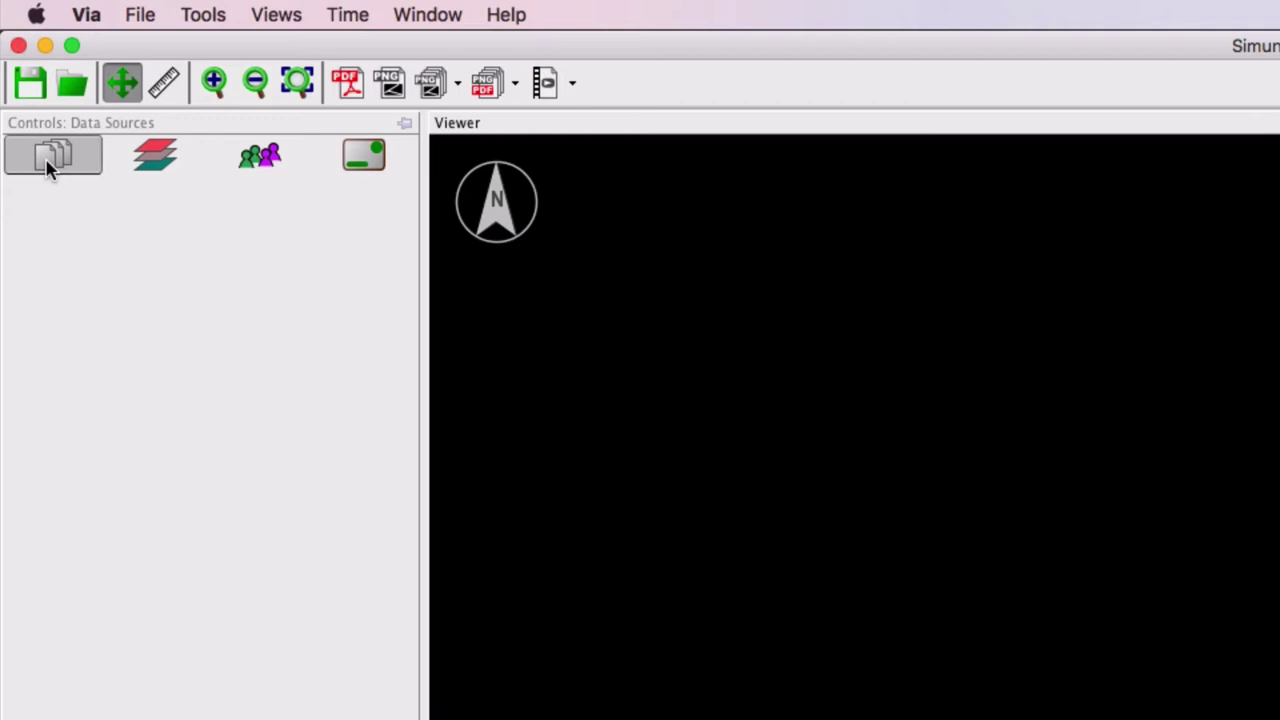
click(157, 163)
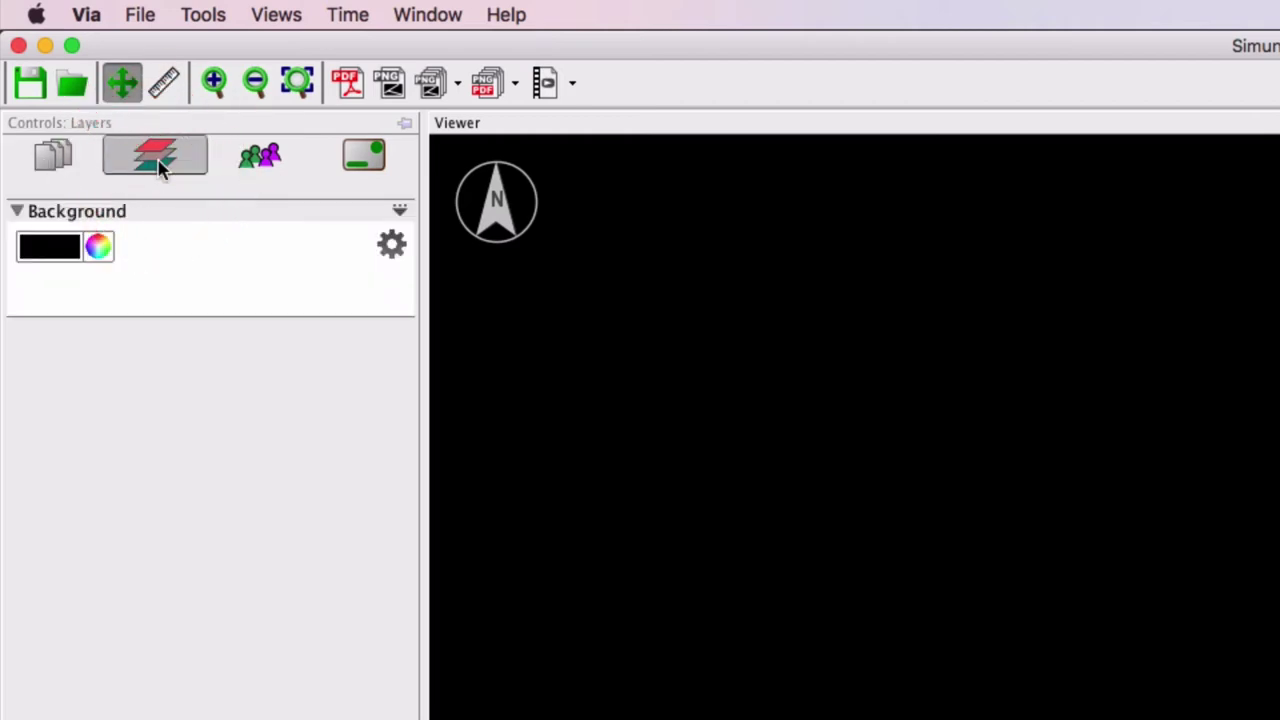
click(262, 163)
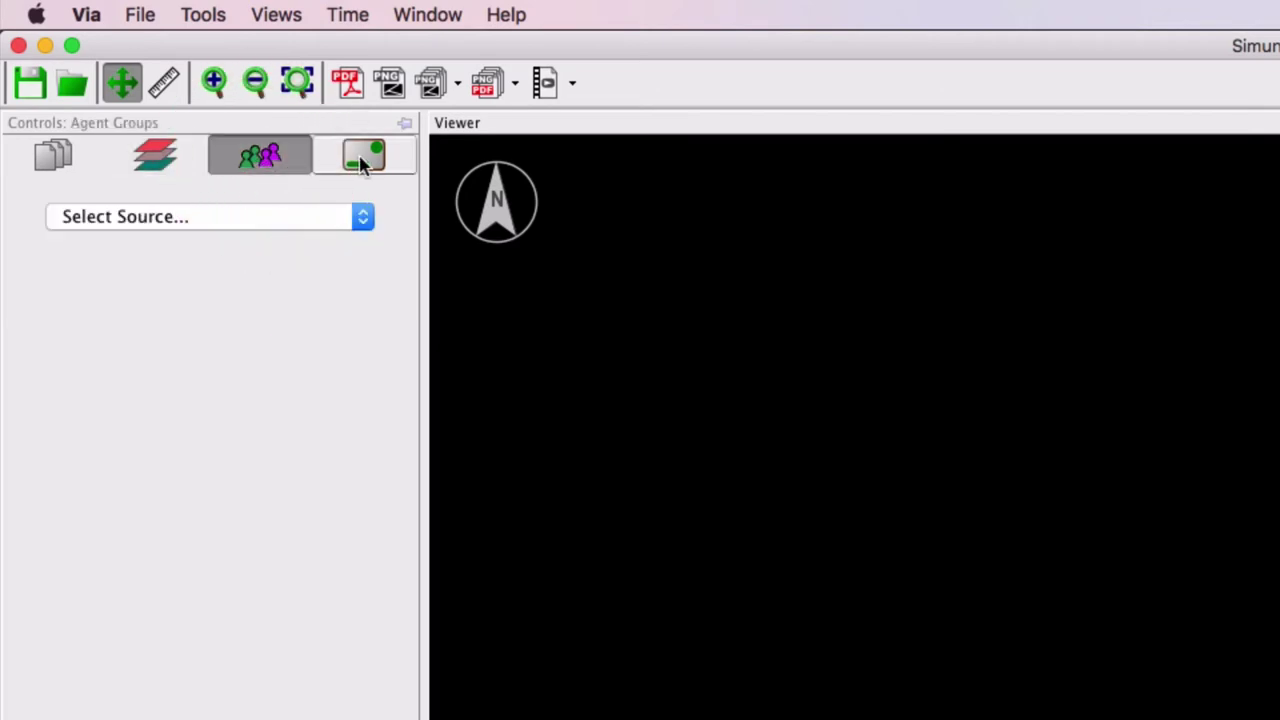
click(362, 160)
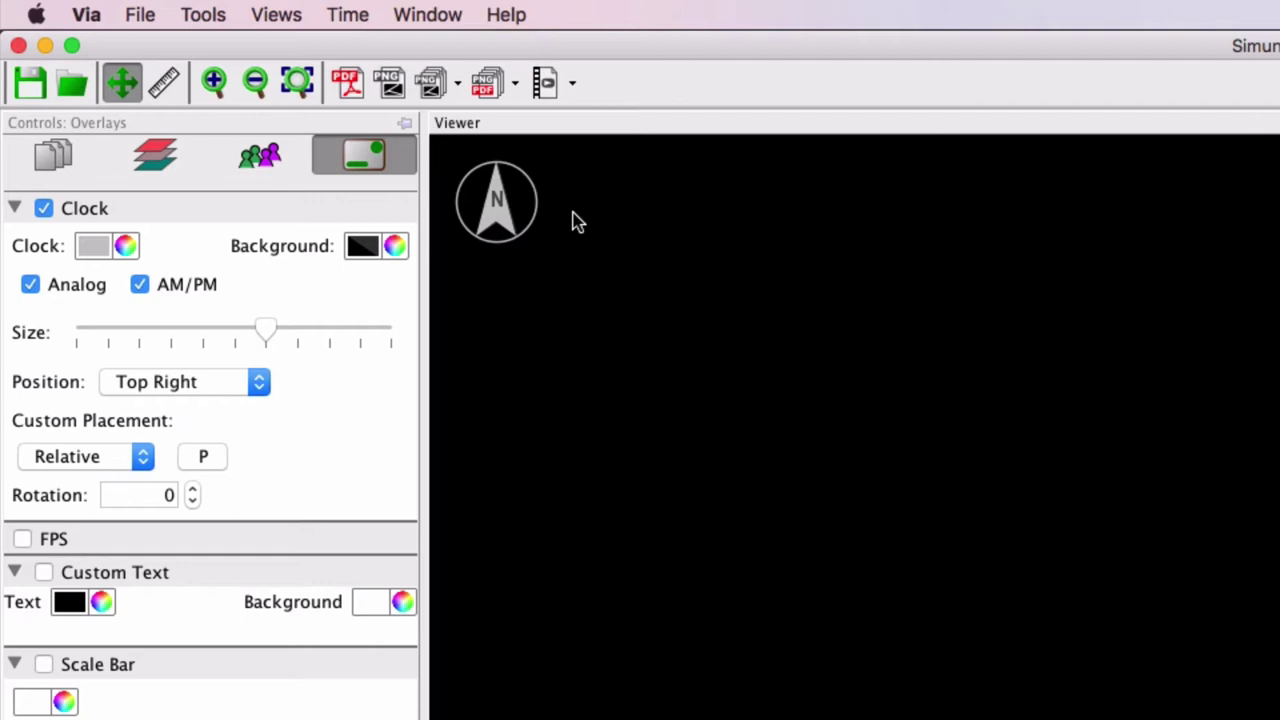
click(55, 168)
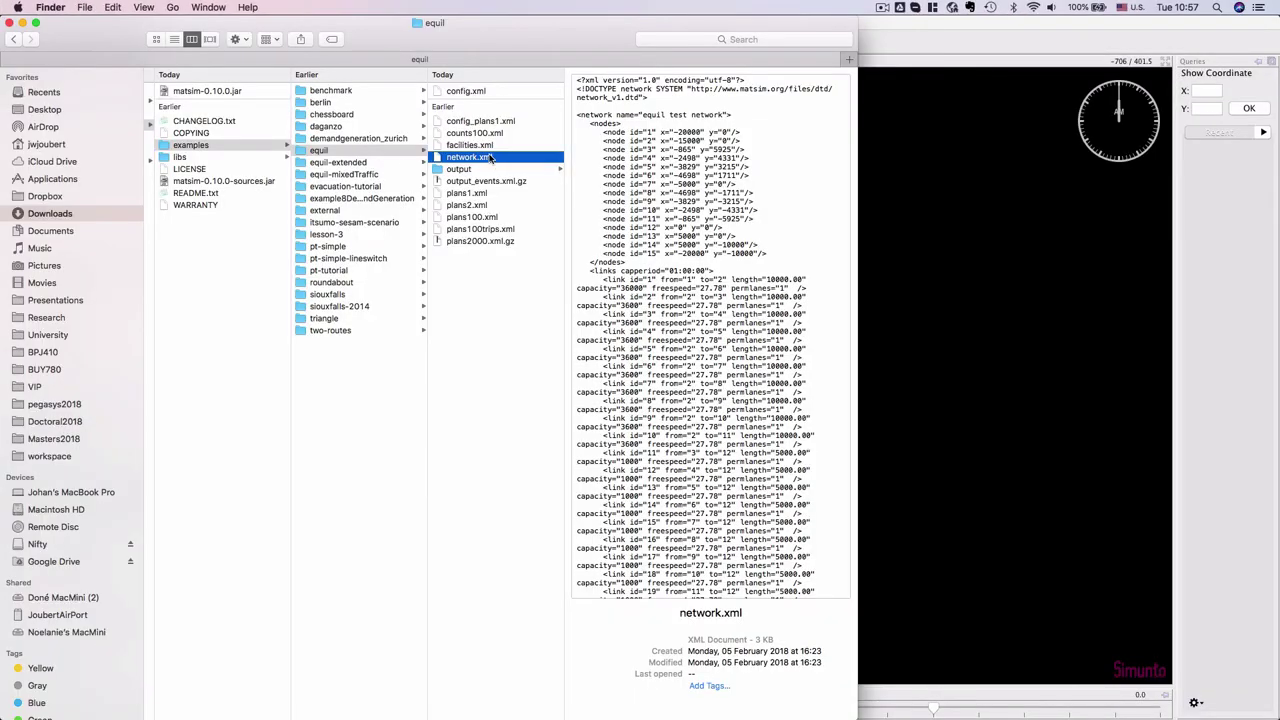
Load network.xml from the equil folder into Via's Data Sources, then show Layers
drag(490, 158, 103, 172)
key(super+Tab)
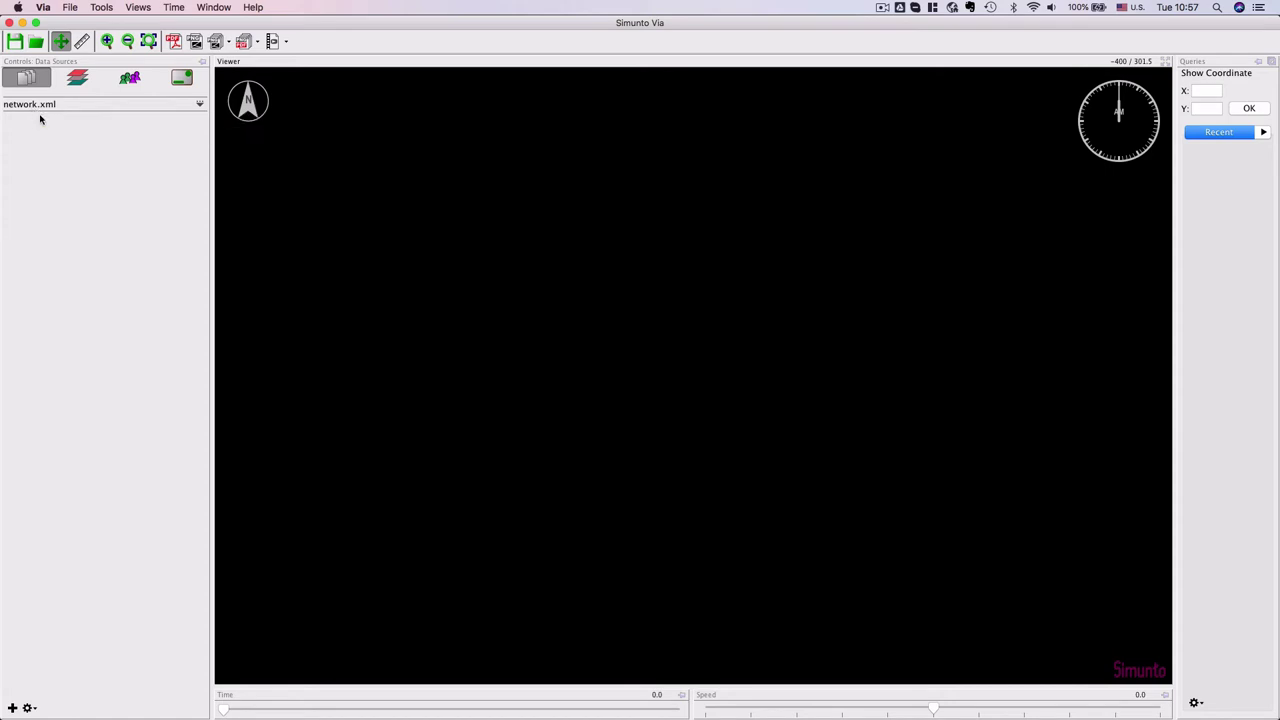
click(80, 79)
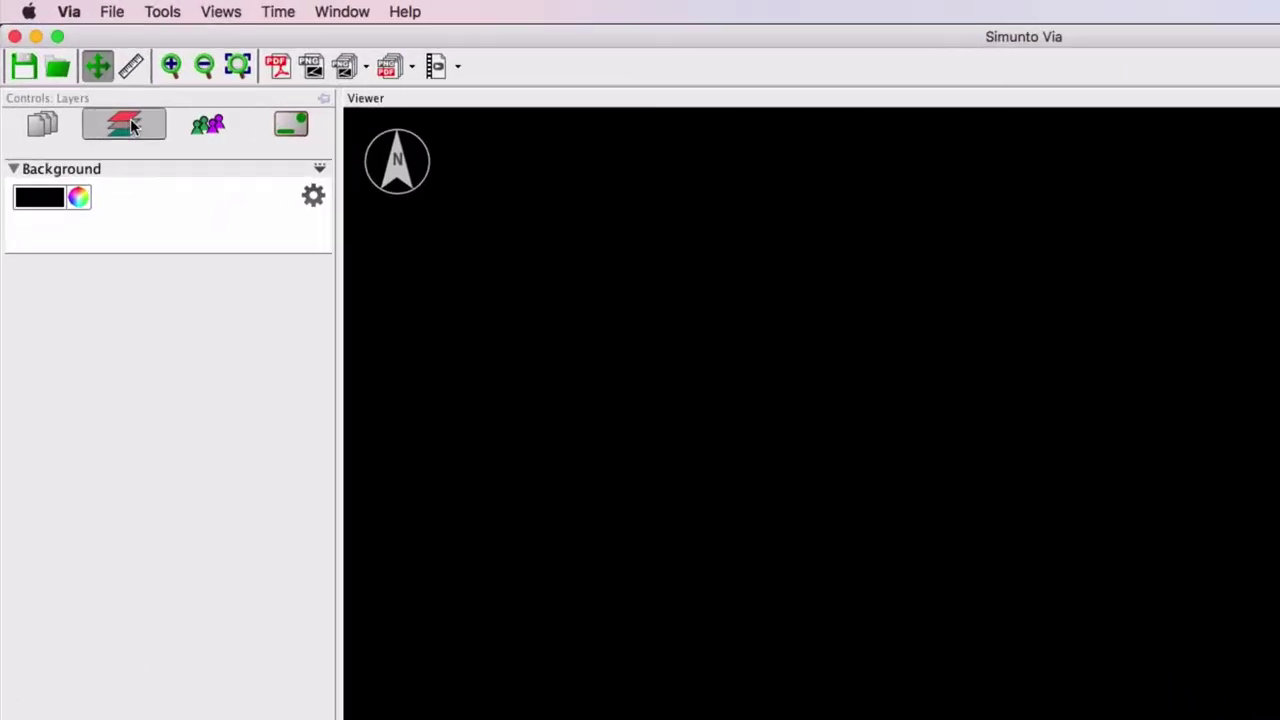
Add a Network-type layer named 'Network' that uses network.xml
click(113, 12)
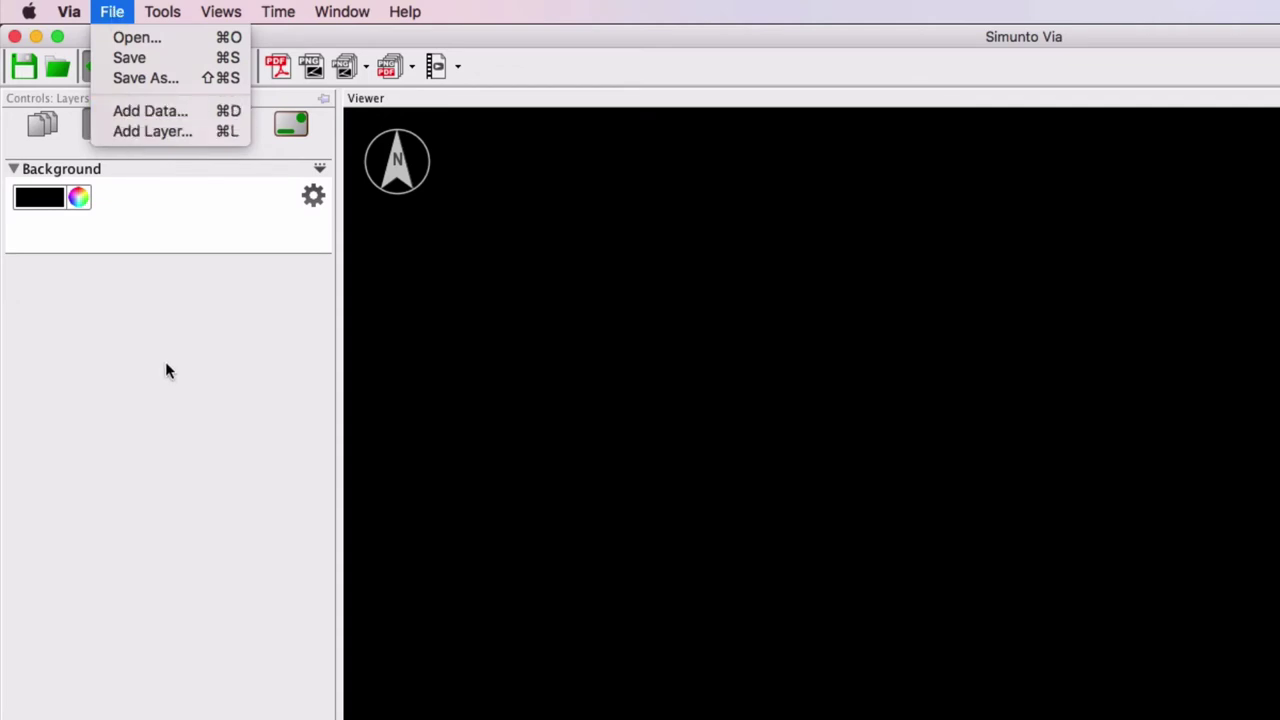
click(160, 286)
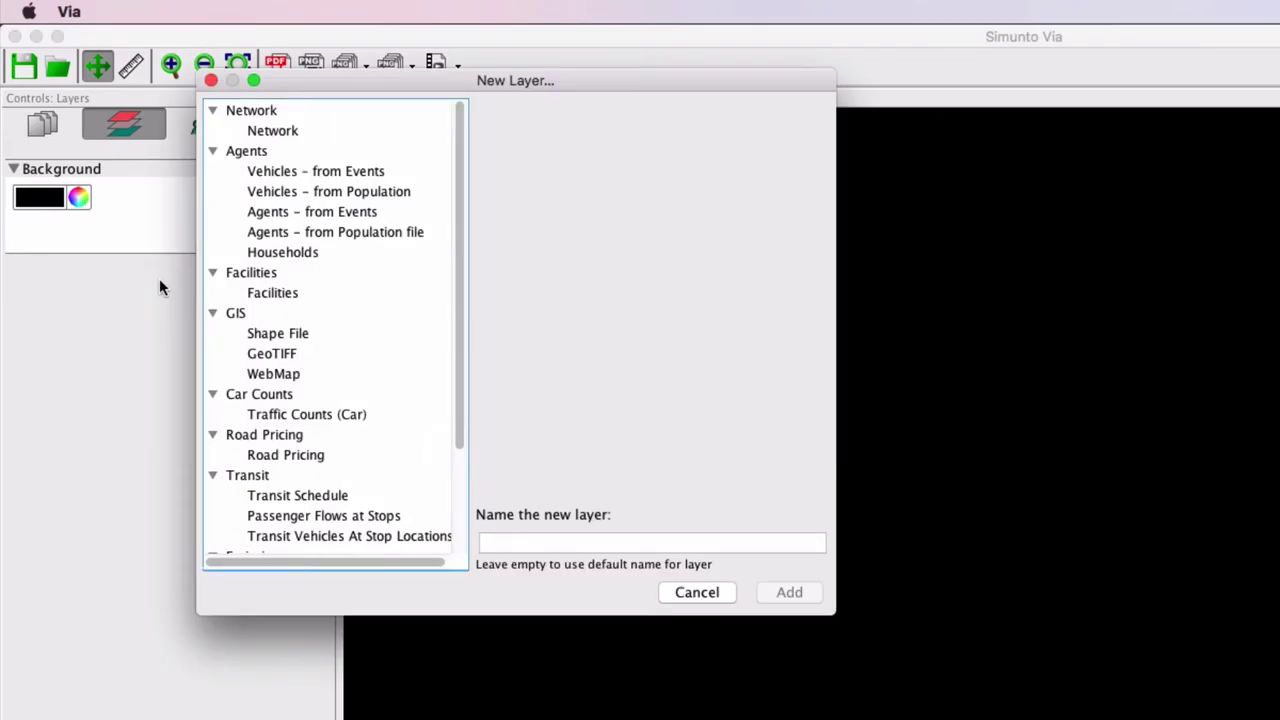
click(292, 133)
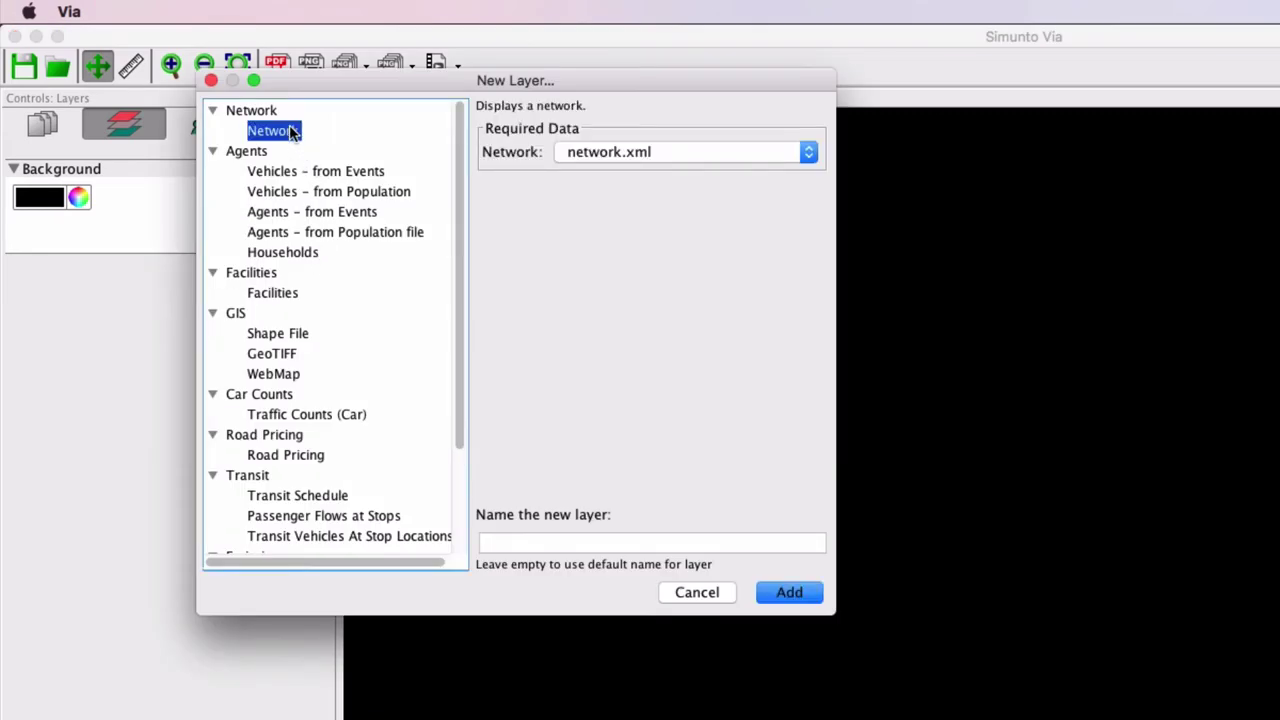
click(631, 156)
click(629, 149)
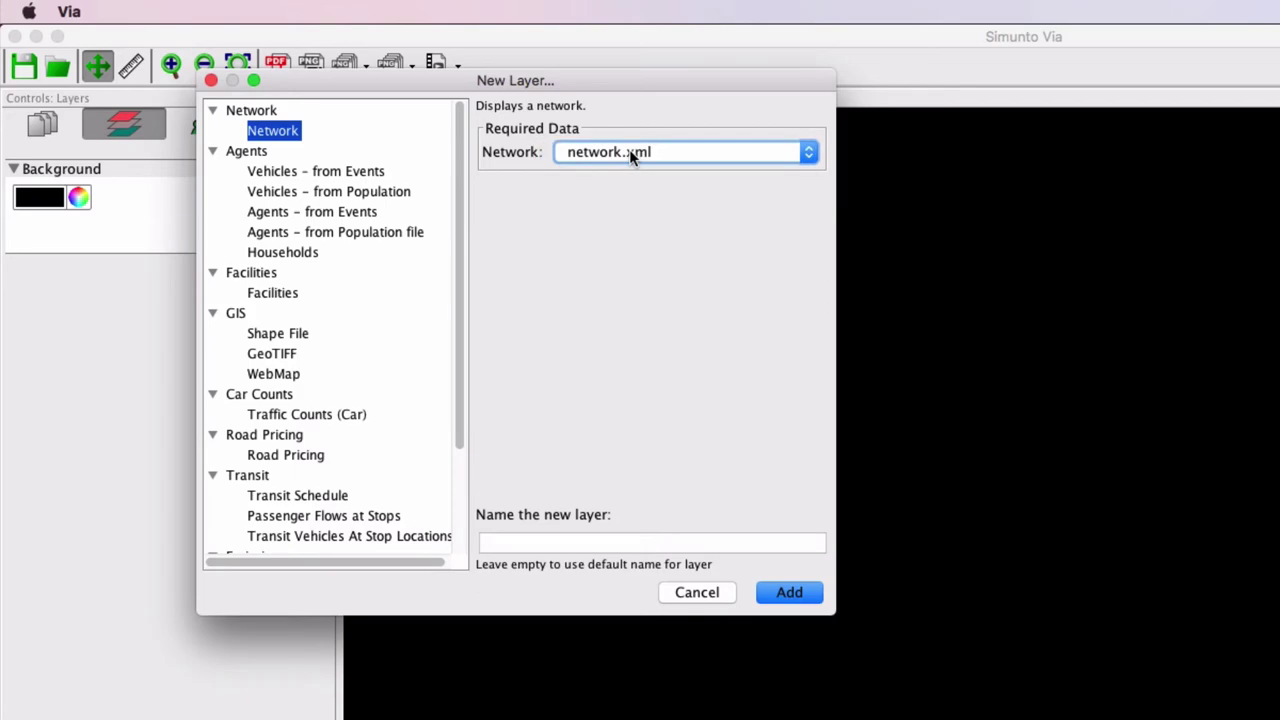
click(606, 543)
text(Network)
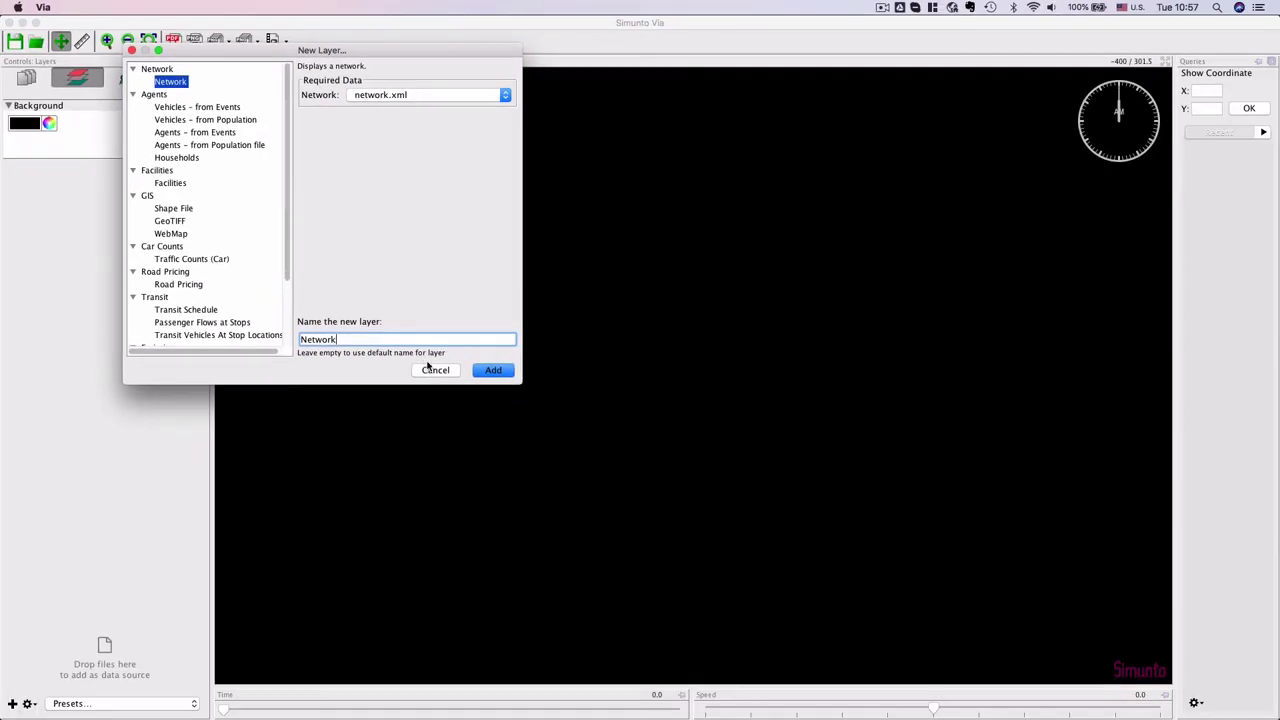
click(790, 592)
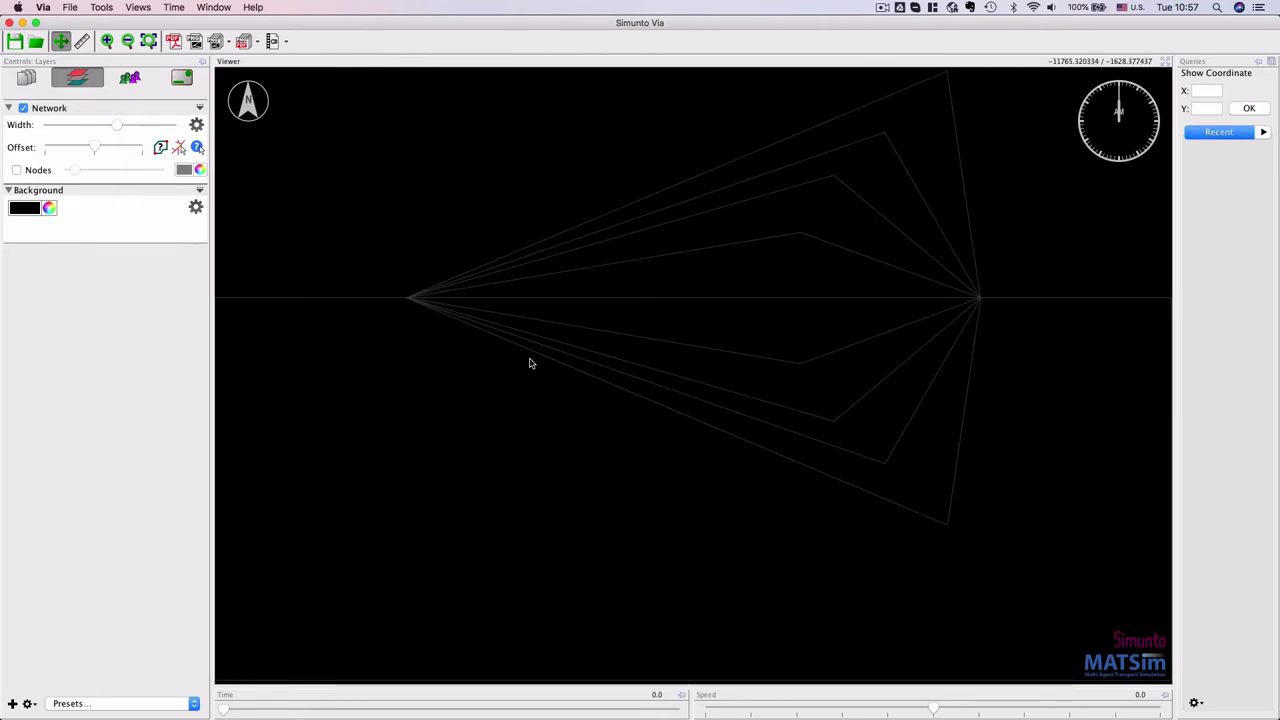
Show nodes with larger markers, lower the link offset and increase link width
scroll(529, 360, down, 3)
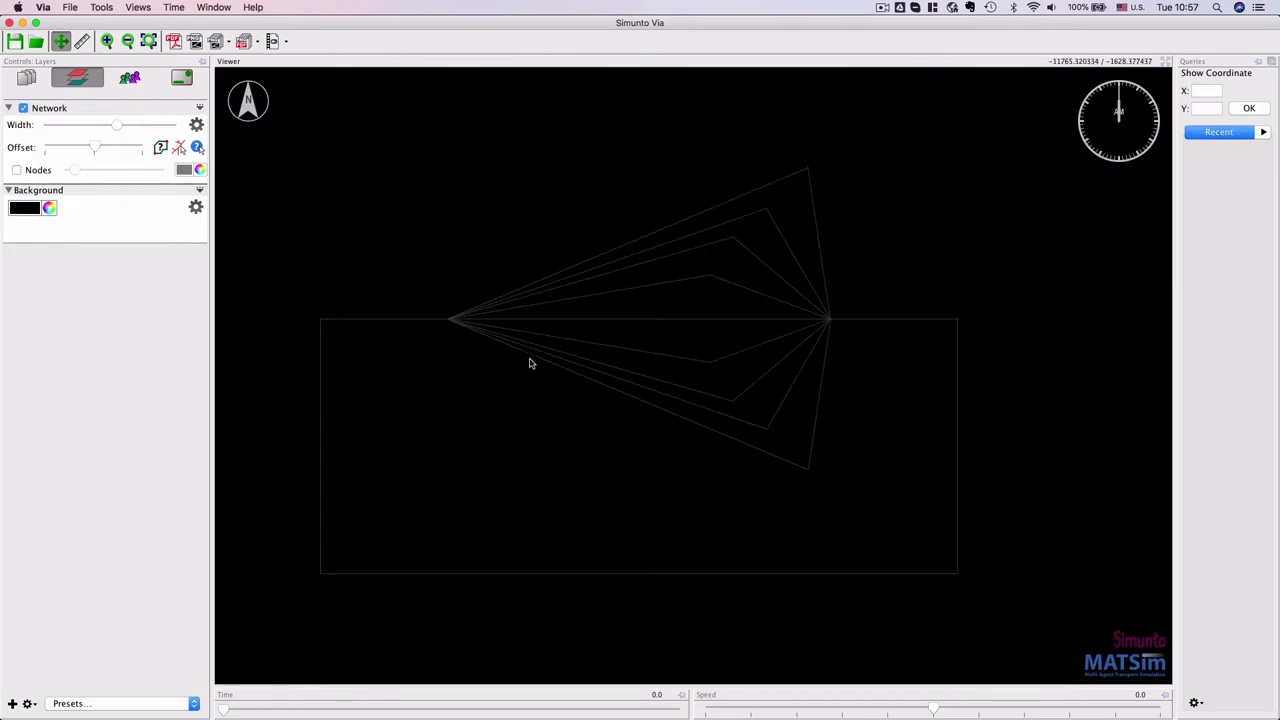
click(17, 170)
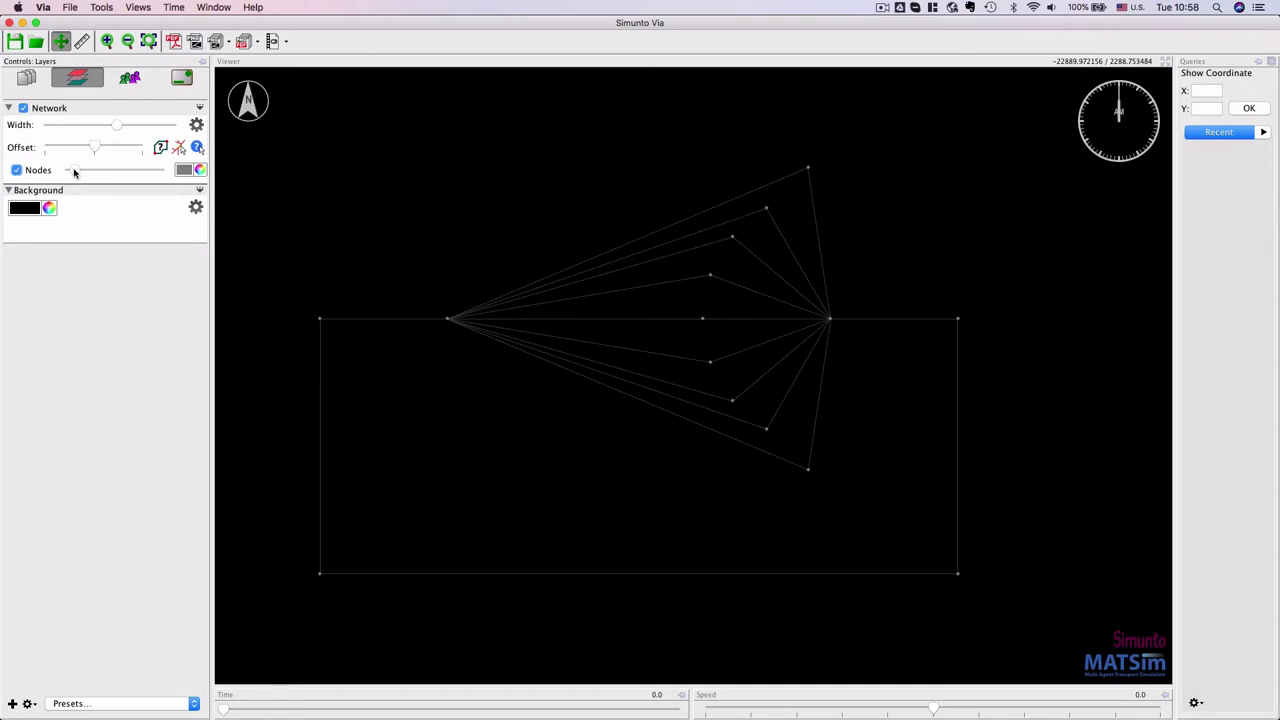
mouse_move(75, 170)
mouse_down()
mouse_move(106, 170)
mouse_move(79, 170)
mouse_up()
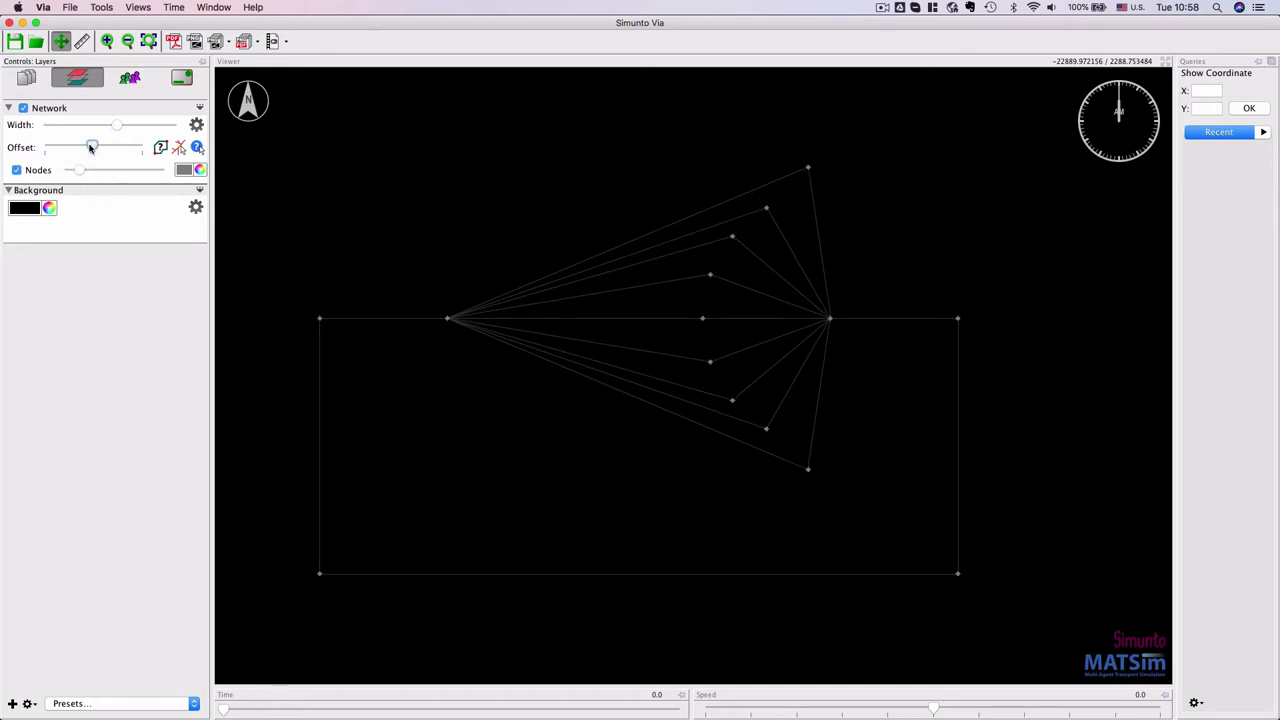
drag(90, 148, 76, 150)
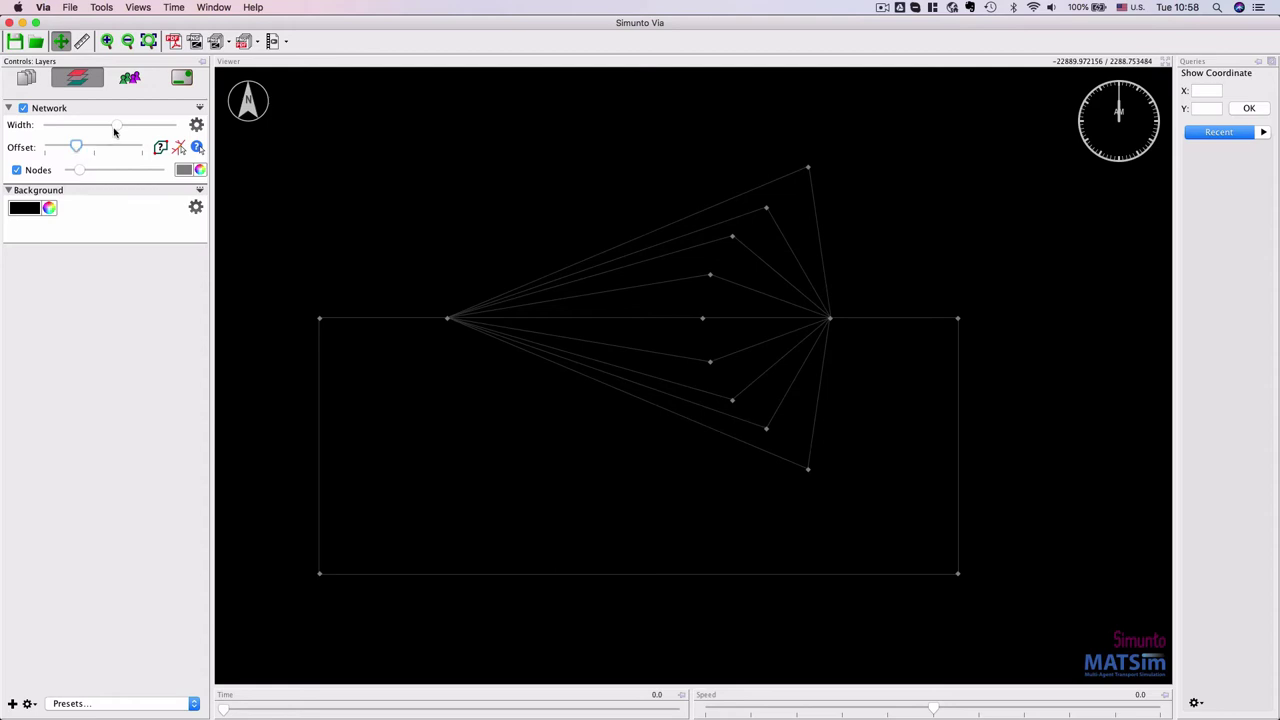
mouse_move(117, 126)
mouse_down()
mouse_move(143, 131)
mouse_move(125, 138)
mouse_up()
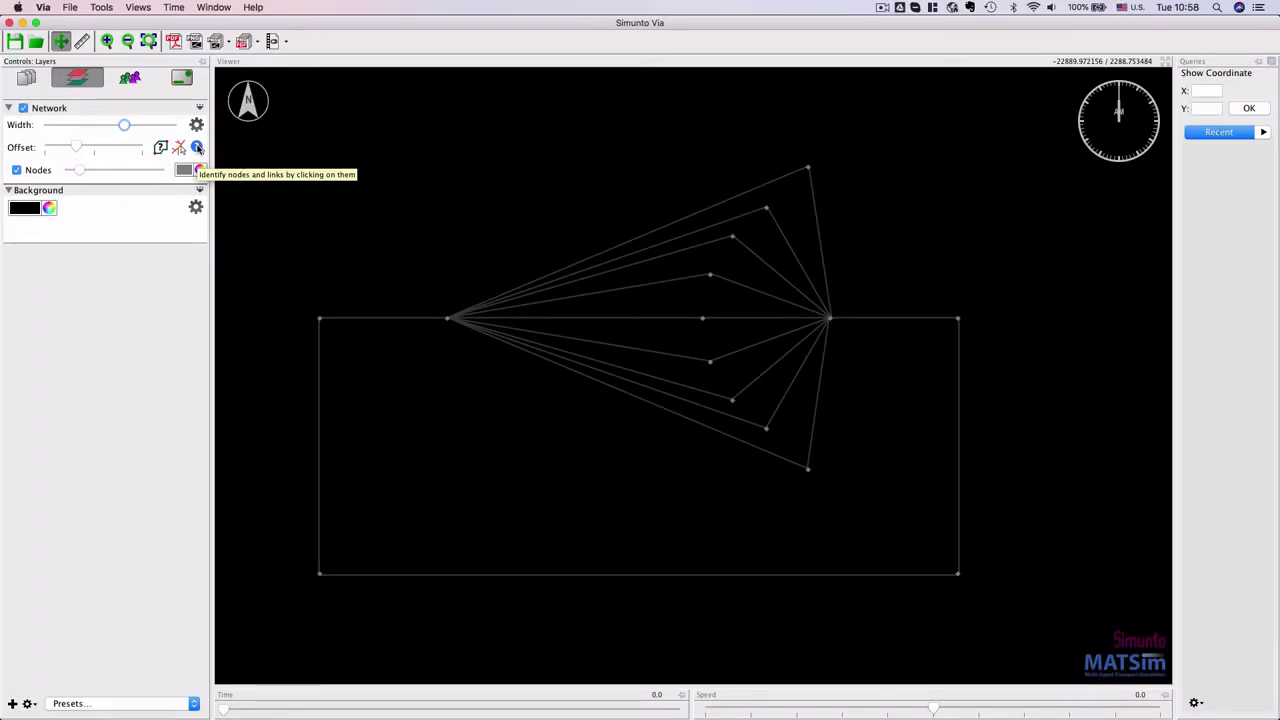
Turn on the identify tool and inspect network nodes and links, showing Node 5 (x -3829, y 3215)
click(197, 147)
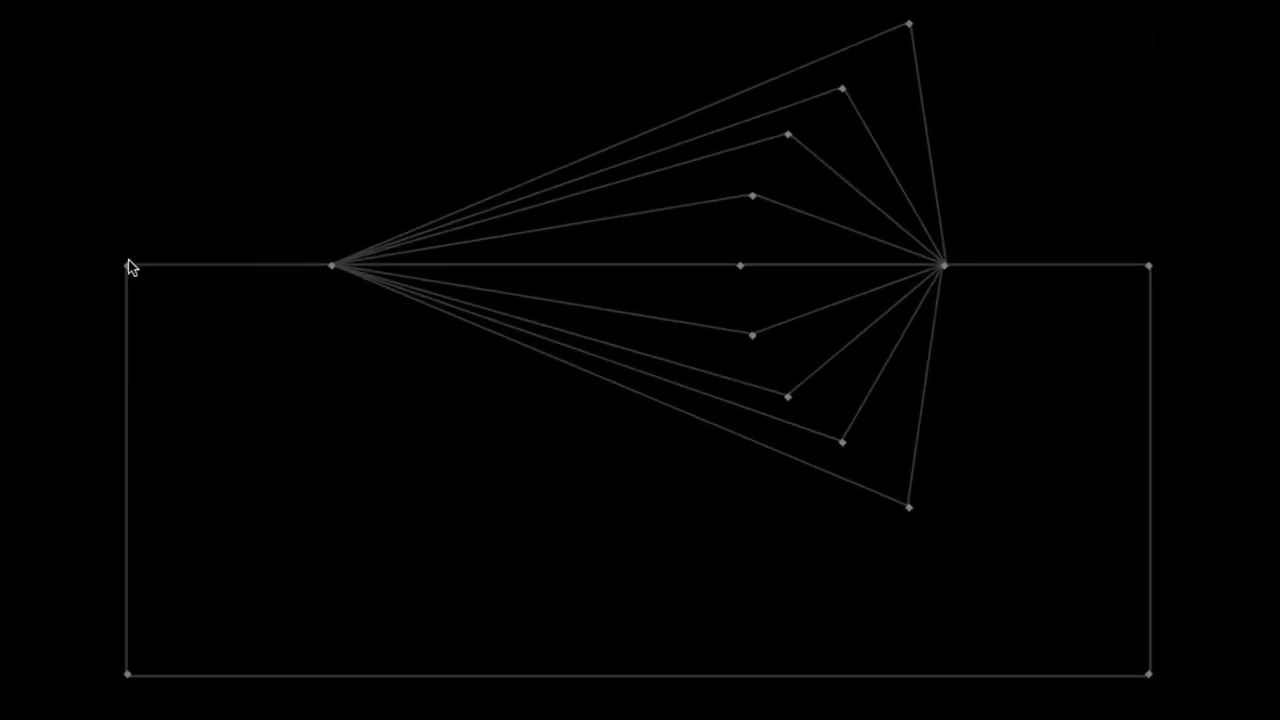
mouse_move(321, 322)
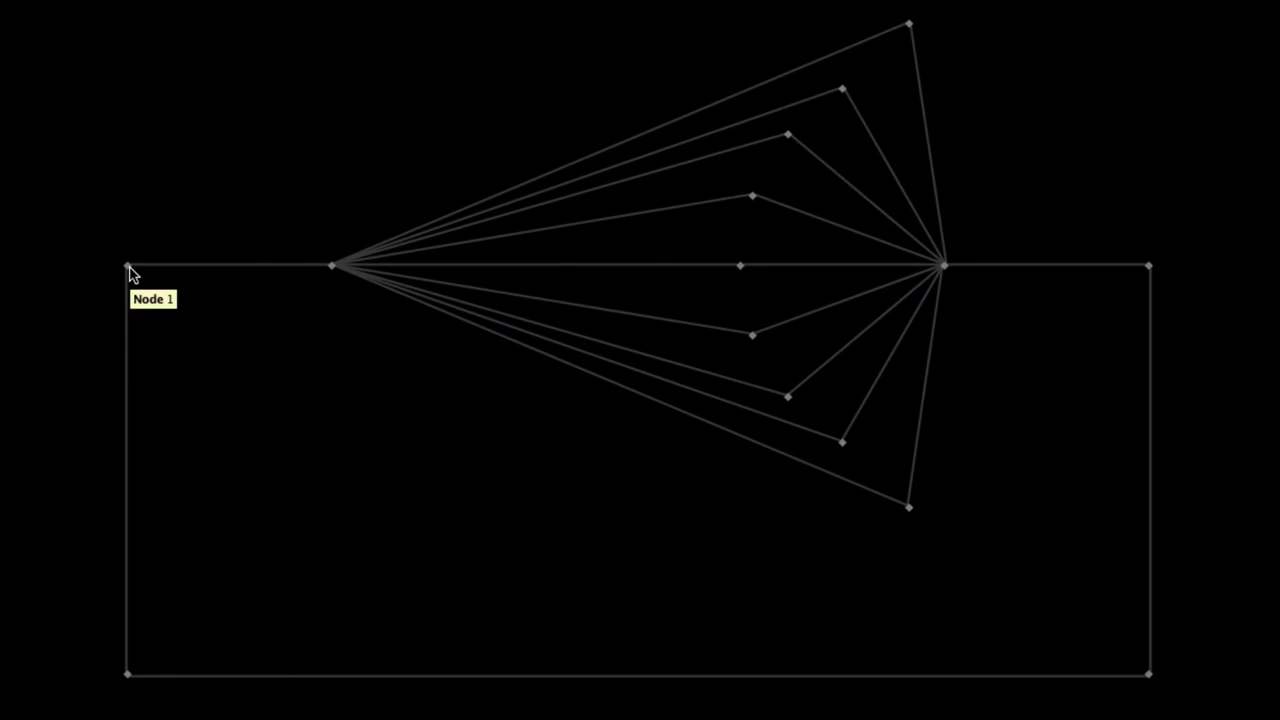
mouse_move(184, 270)
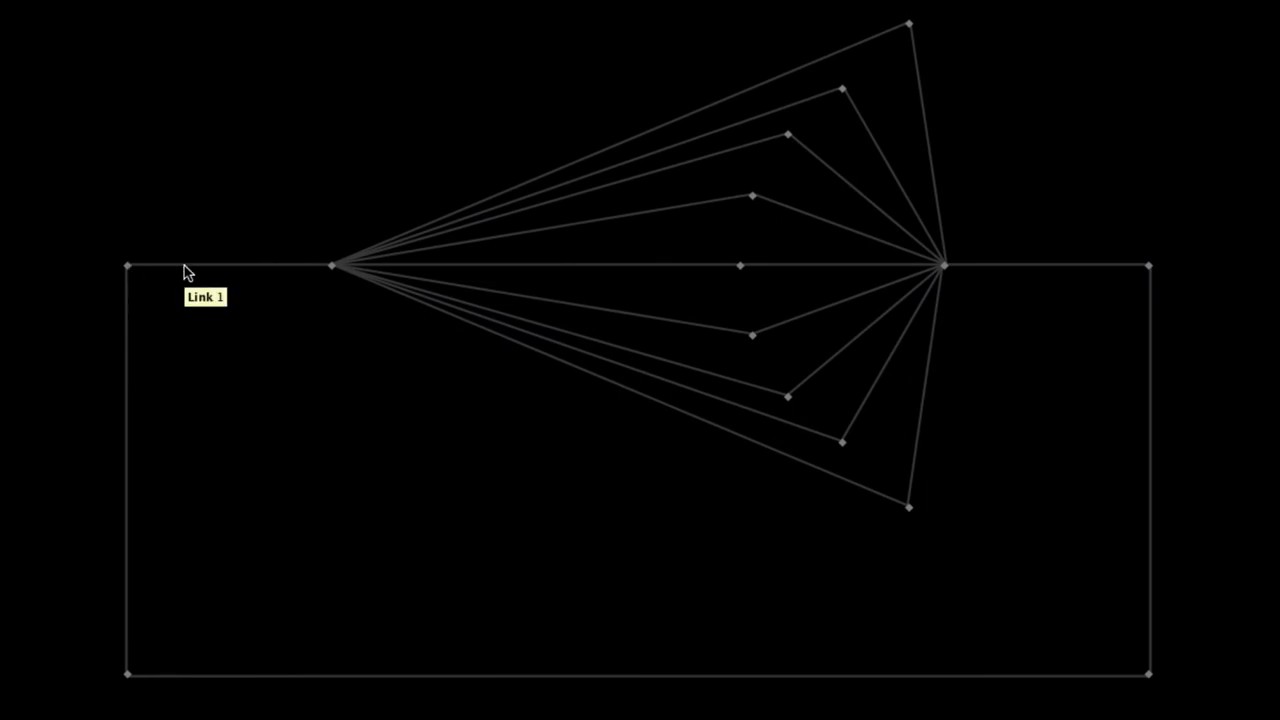
mouse_move(337, 272)
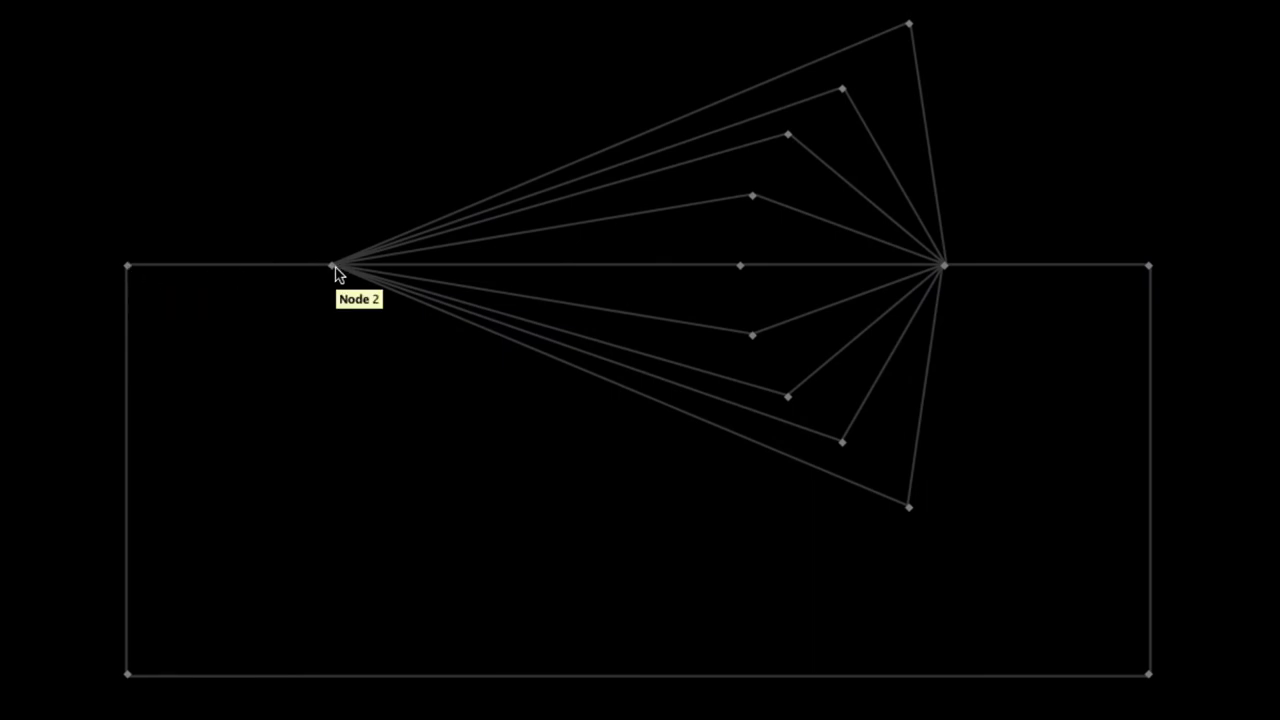
mouse_move(630, 148)
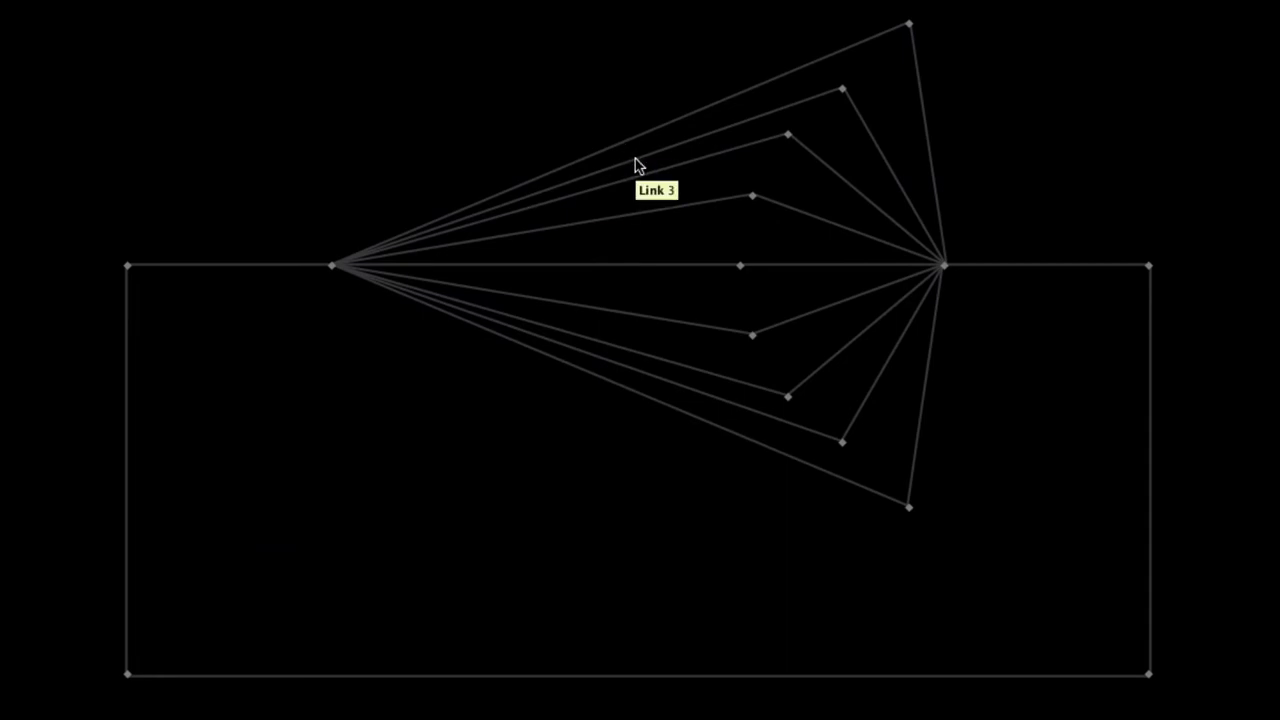
mouse_move(788, 137)
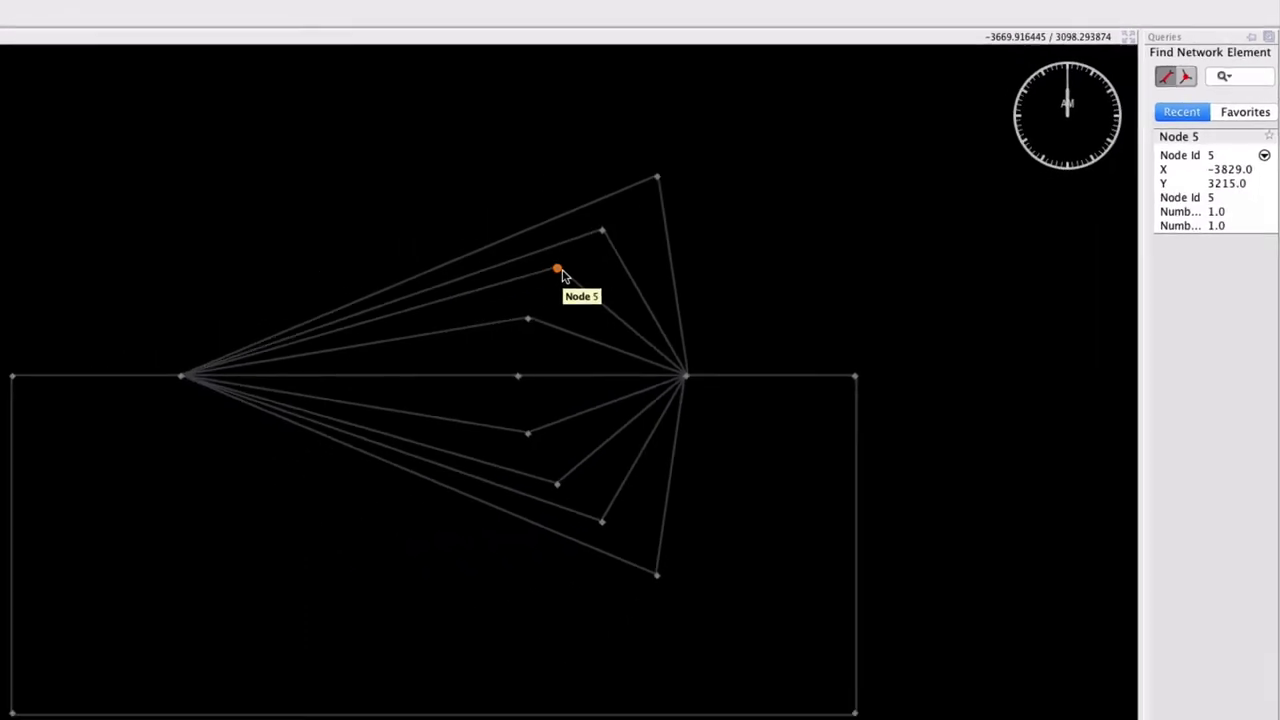
Back in Finder, preview network.xml's XML, where node 5 reads x="-3829" y="3215"
key(super+Tab)
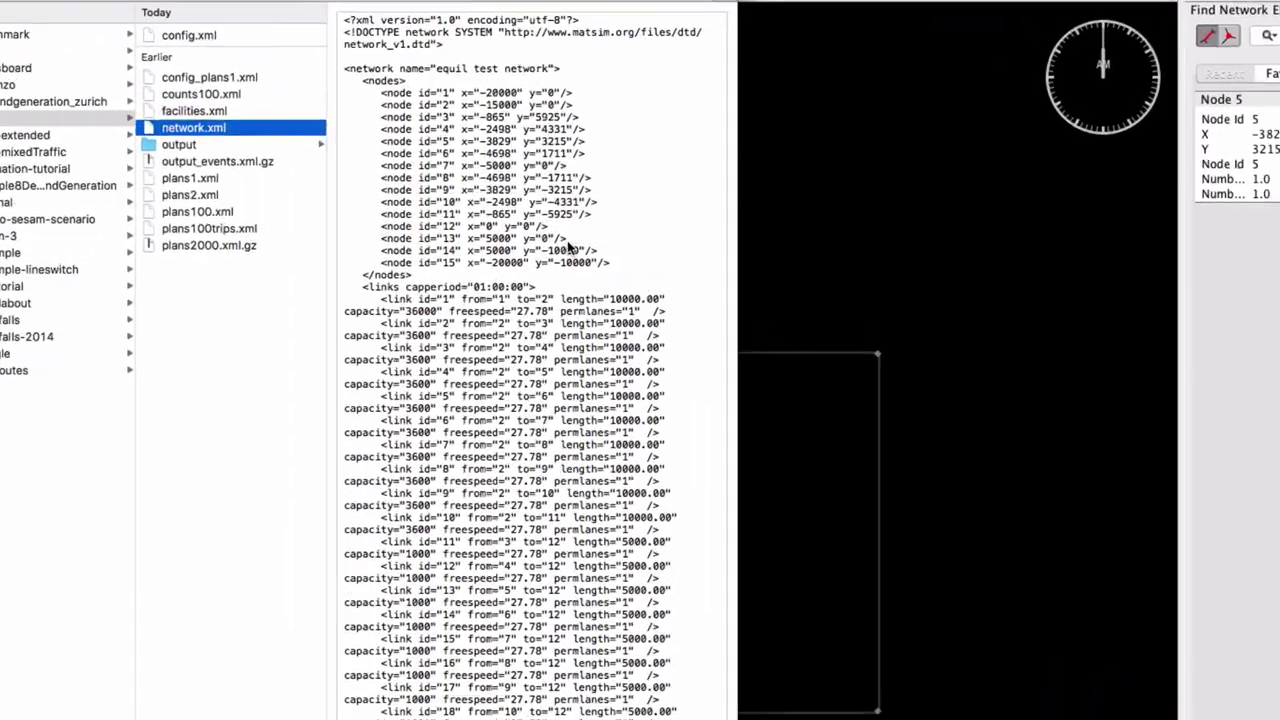
key(space)
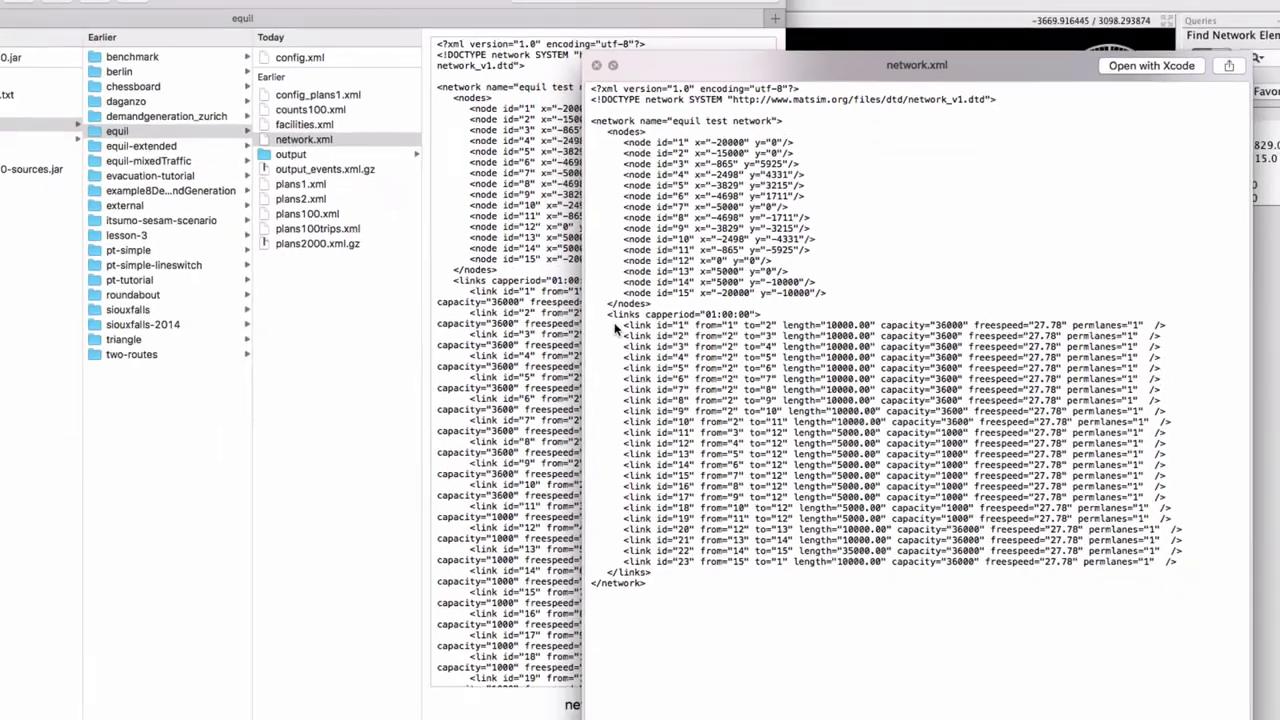
key(space)
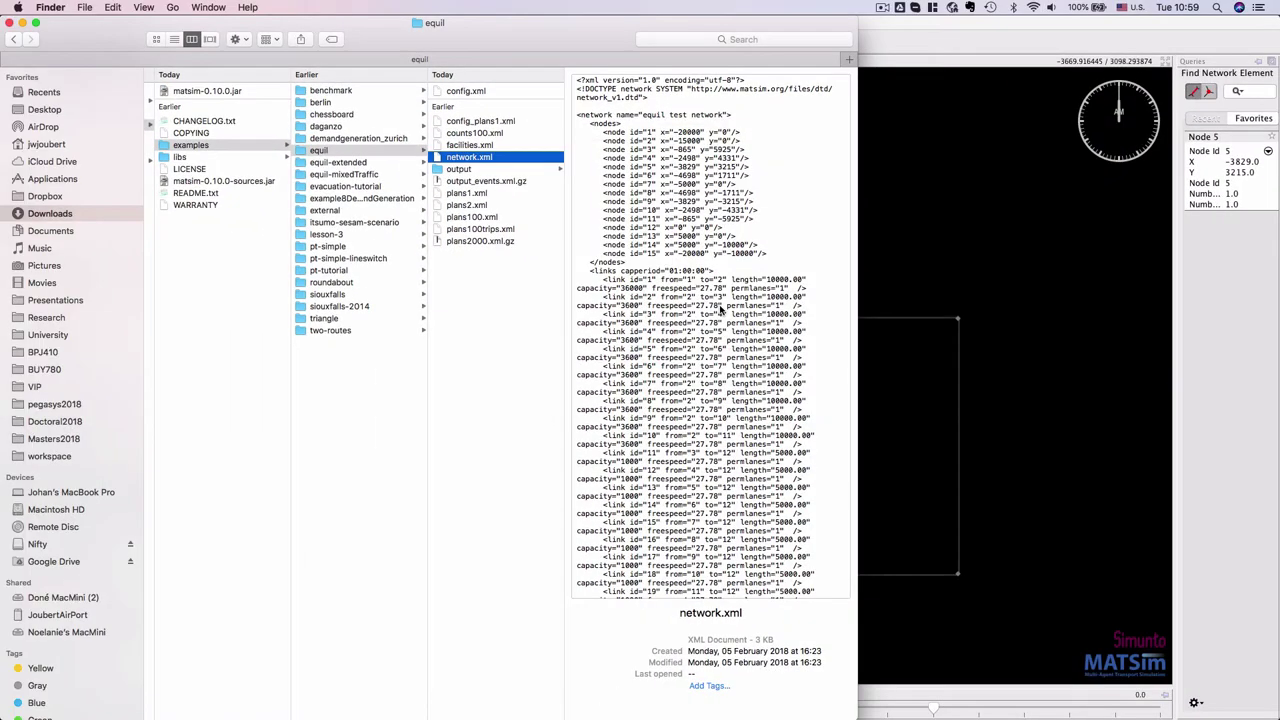
Preview the contents of plans100.xml with Quick Look
click(465, 219)
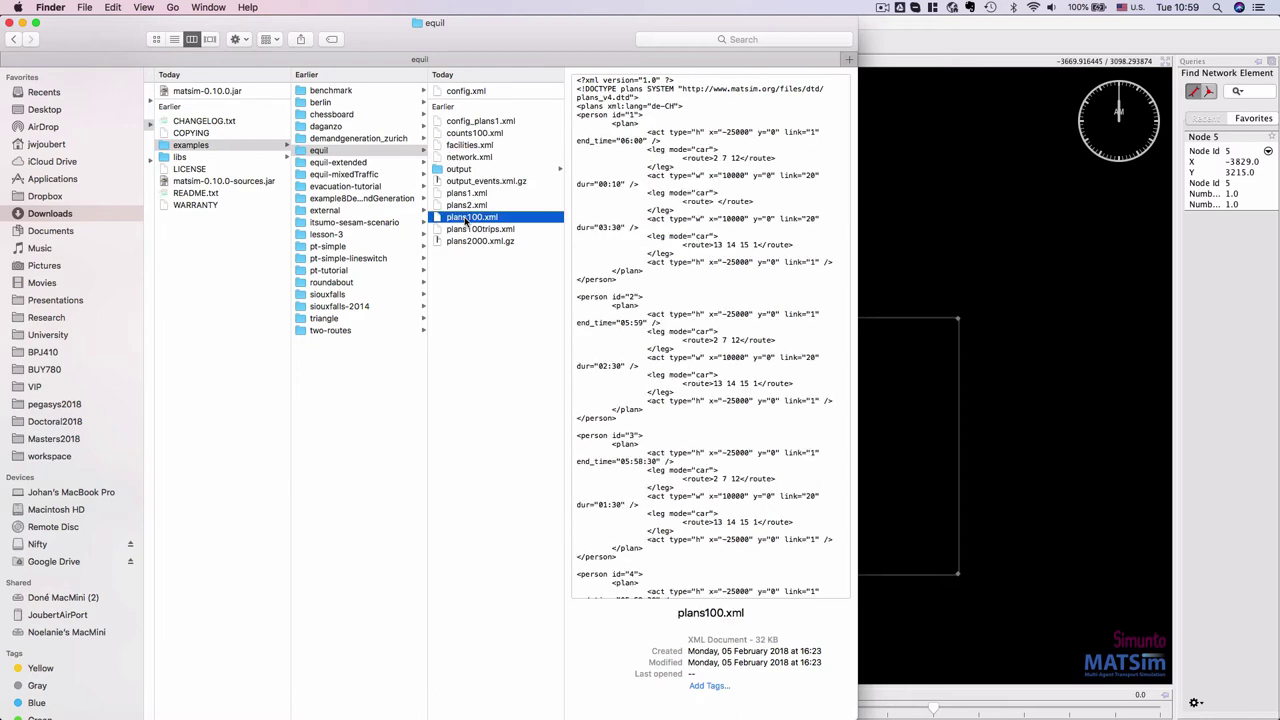
key(space)
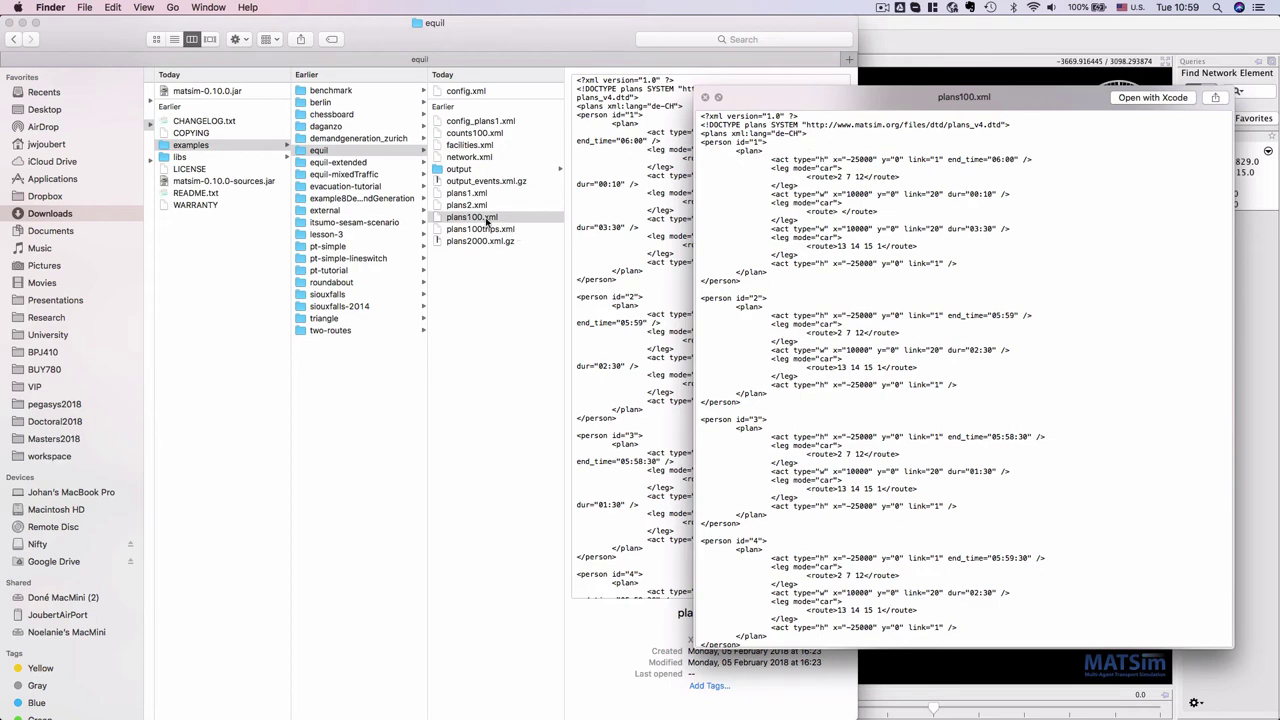
key(space)
Open plans100.xml in BBEdit from the file's Open With menu
right_click(468, 216)
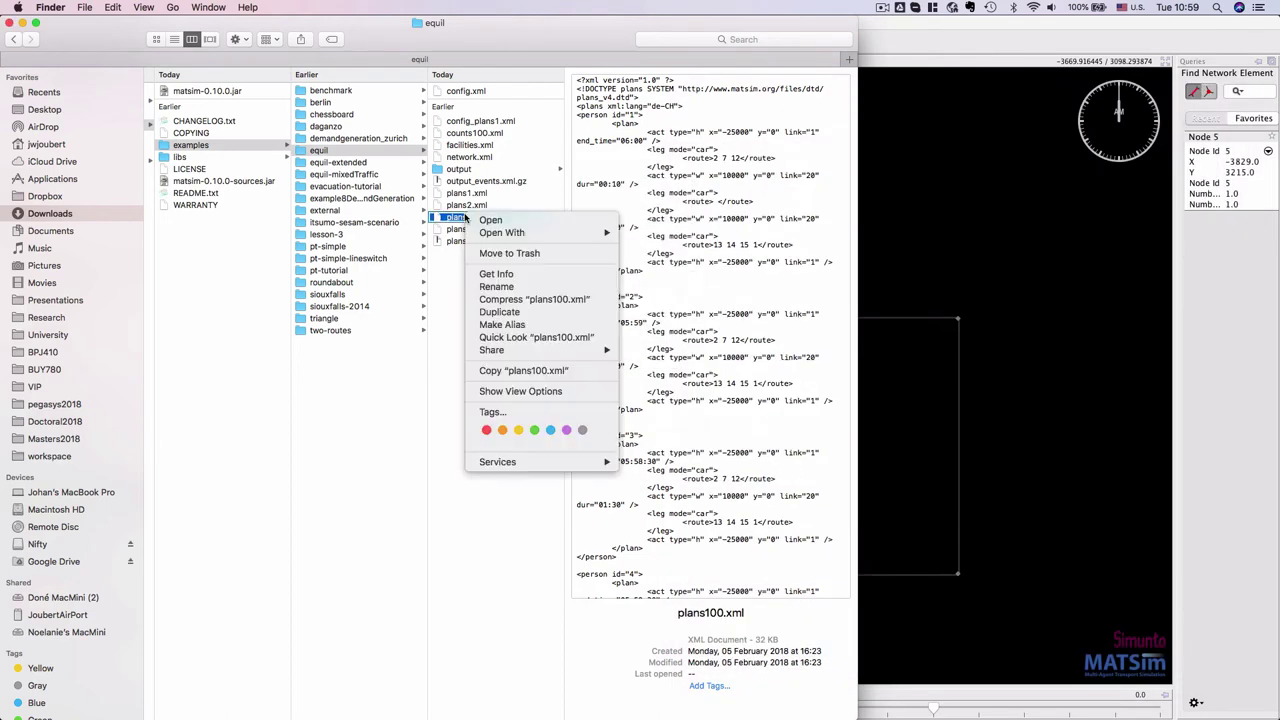
mouse_move(501, 234)
click(688, 234)
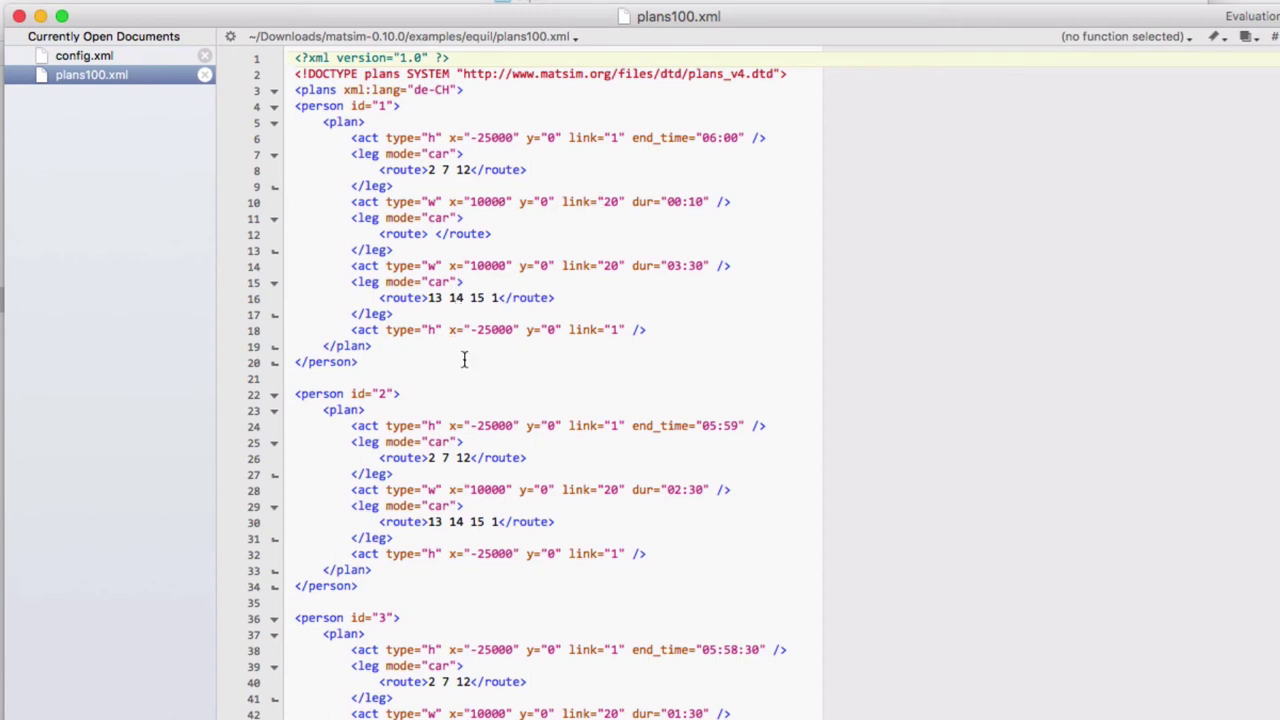
Scroll through the agents' home-work car plans in plans100.xml, then return to Finder
scroll(465, 360, down, 7)
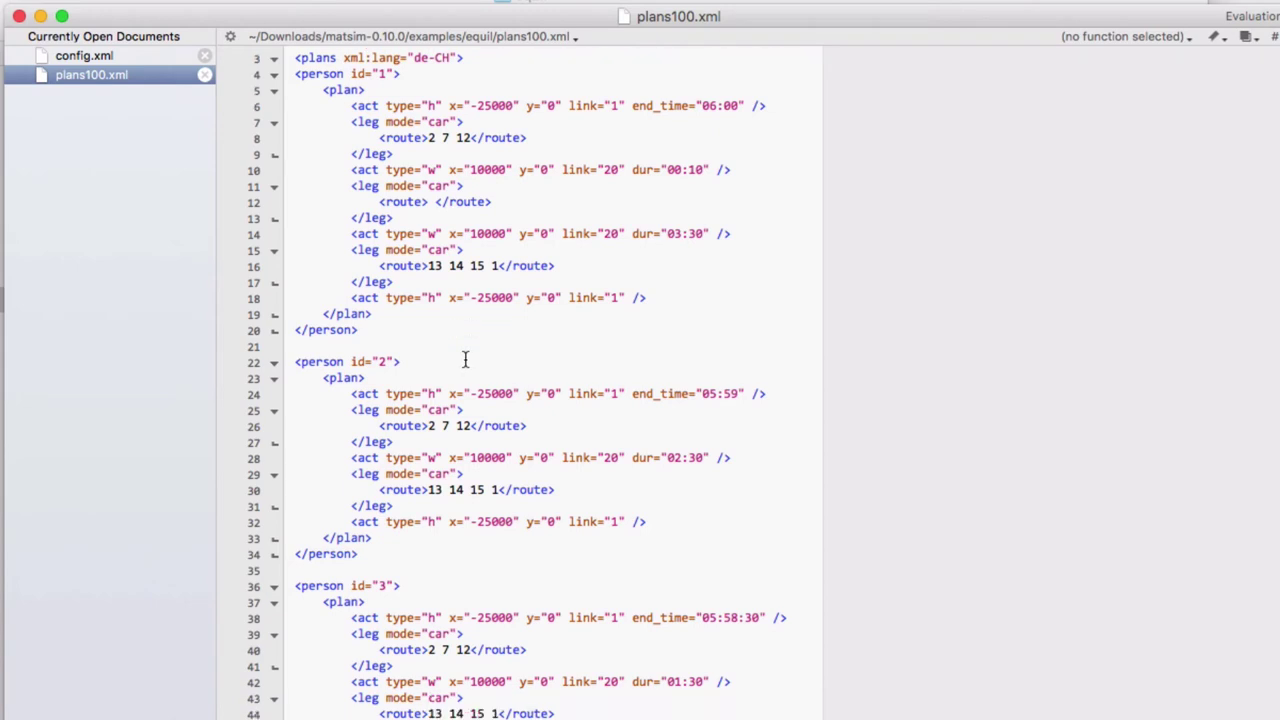
scroll(465, 360, down, 10)
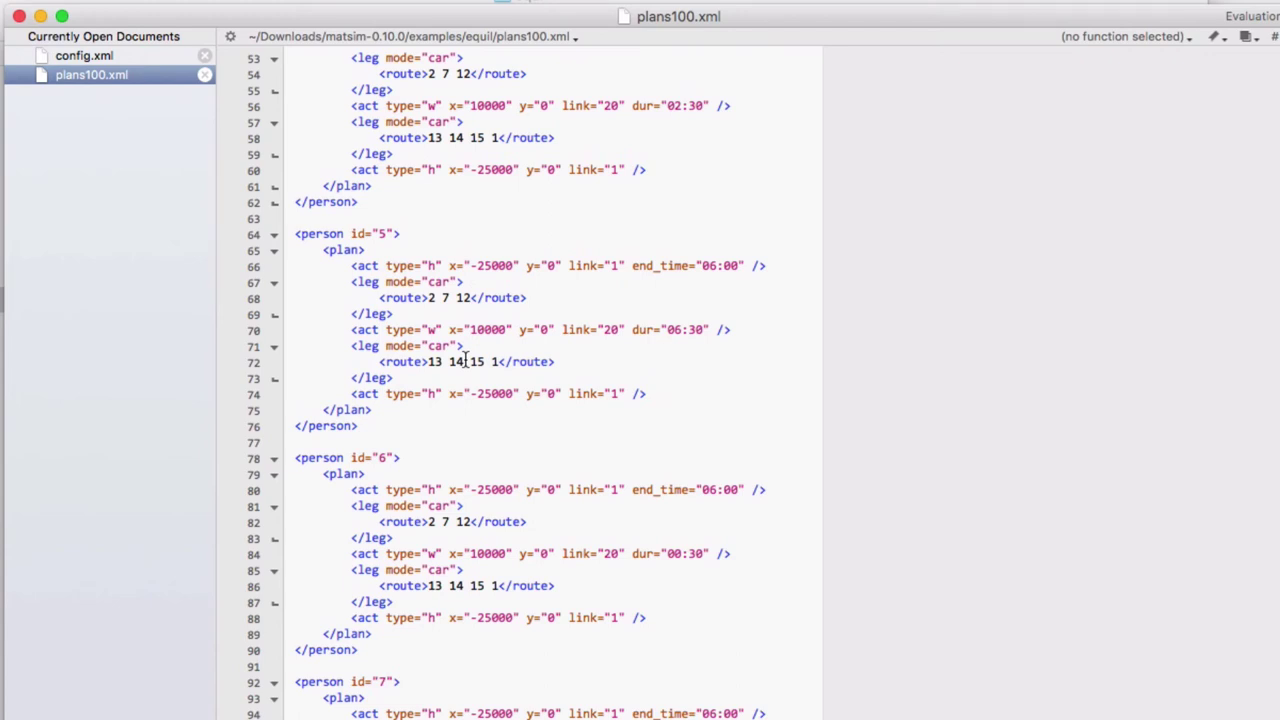
scroll(465, 361, up, 17)
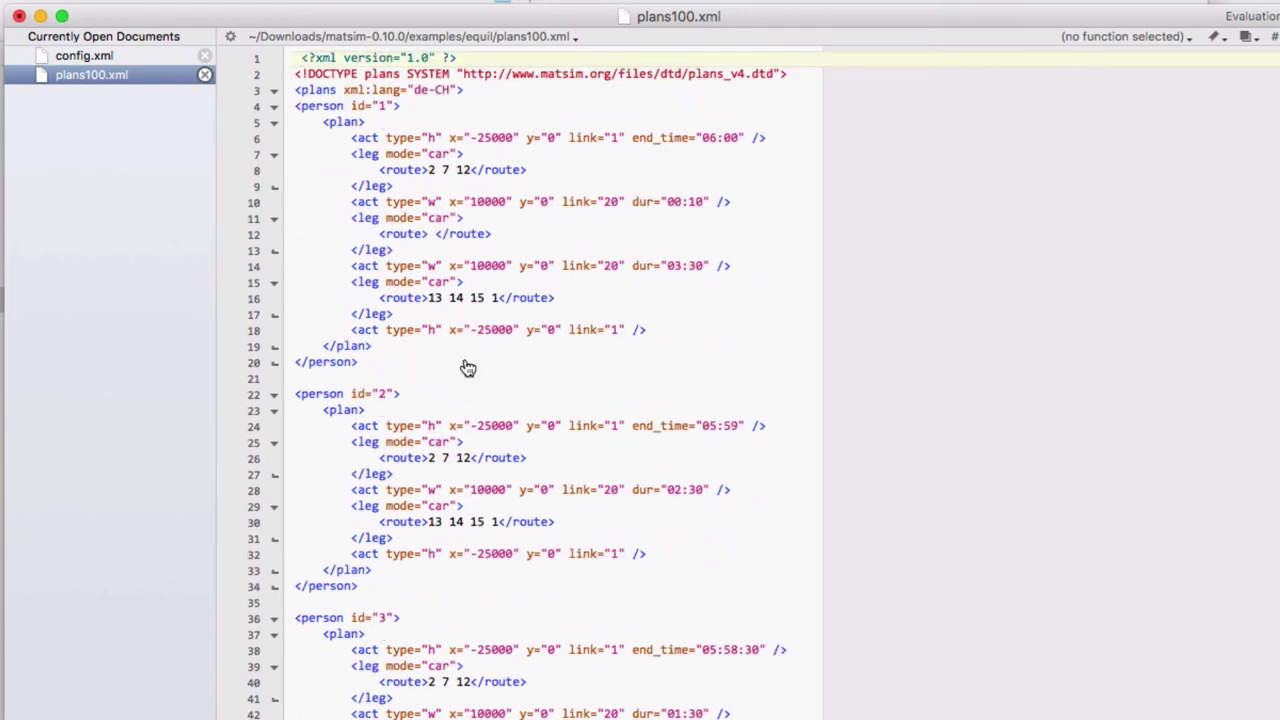
key(super+Tab)
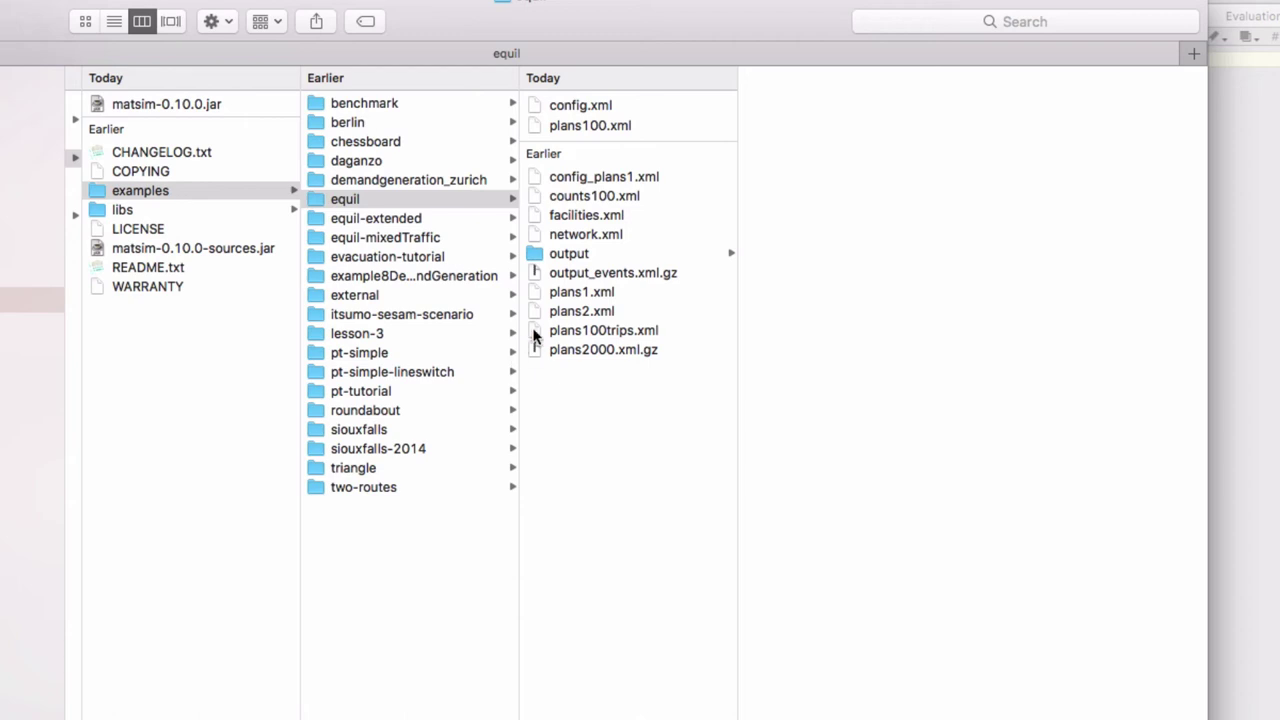
Step through the ITERS iteration folders from it.0 onward, viewing each one's histograms and trip durations
click(569, 253)
key(Right)
key(Down)
key(Right)
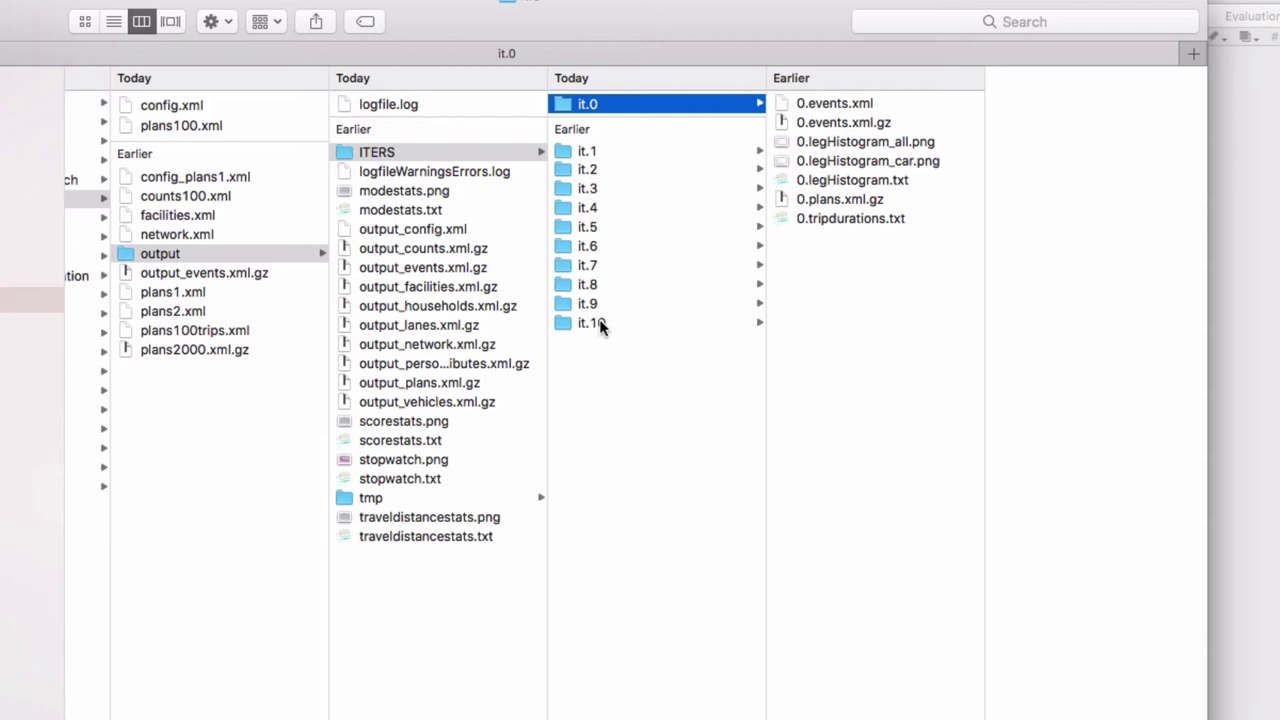
click(588, 152)
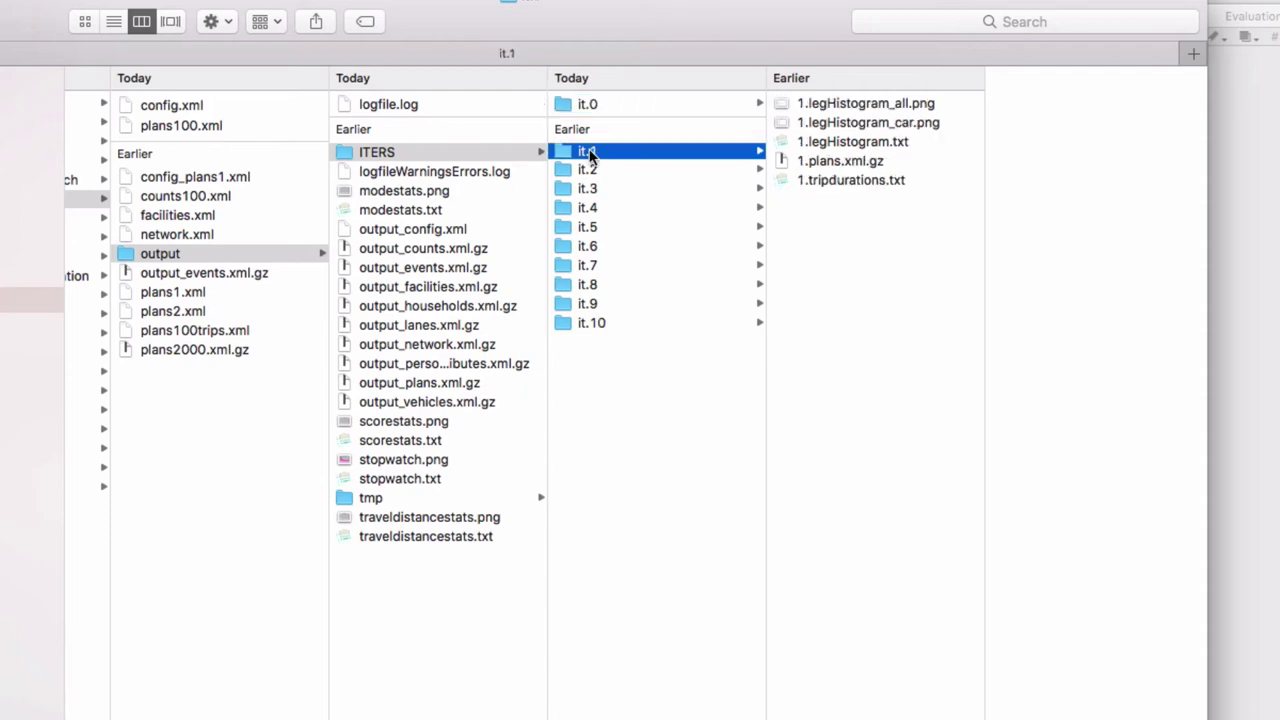
key(Down)
key(Down)
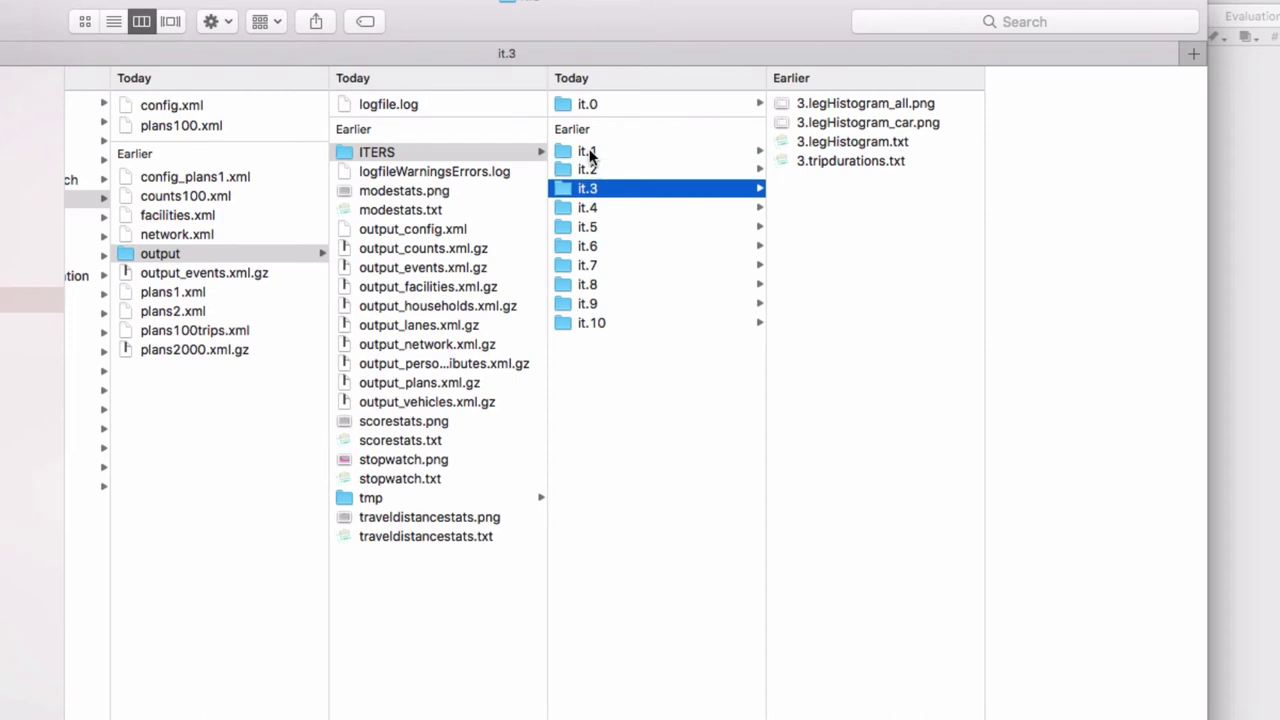
key(Down)
key(Down)
key(Down)
key(Down)
key(Down)
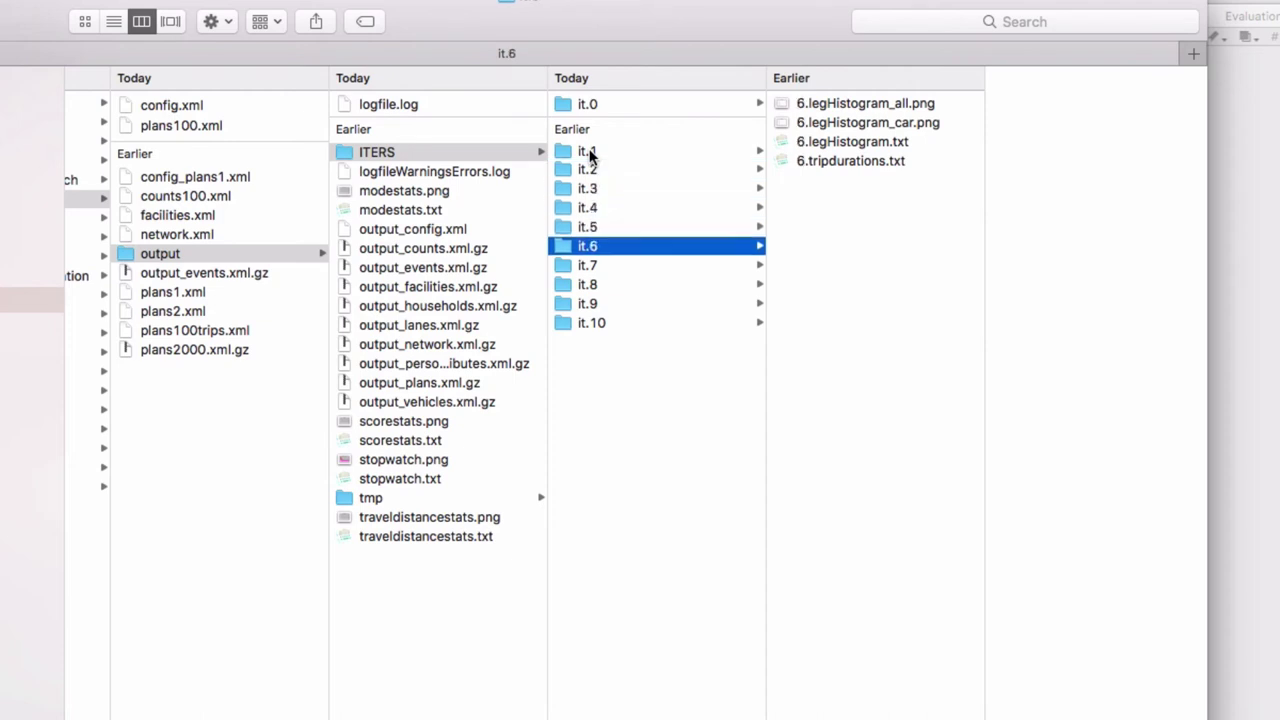
key(Down)
key(Down)
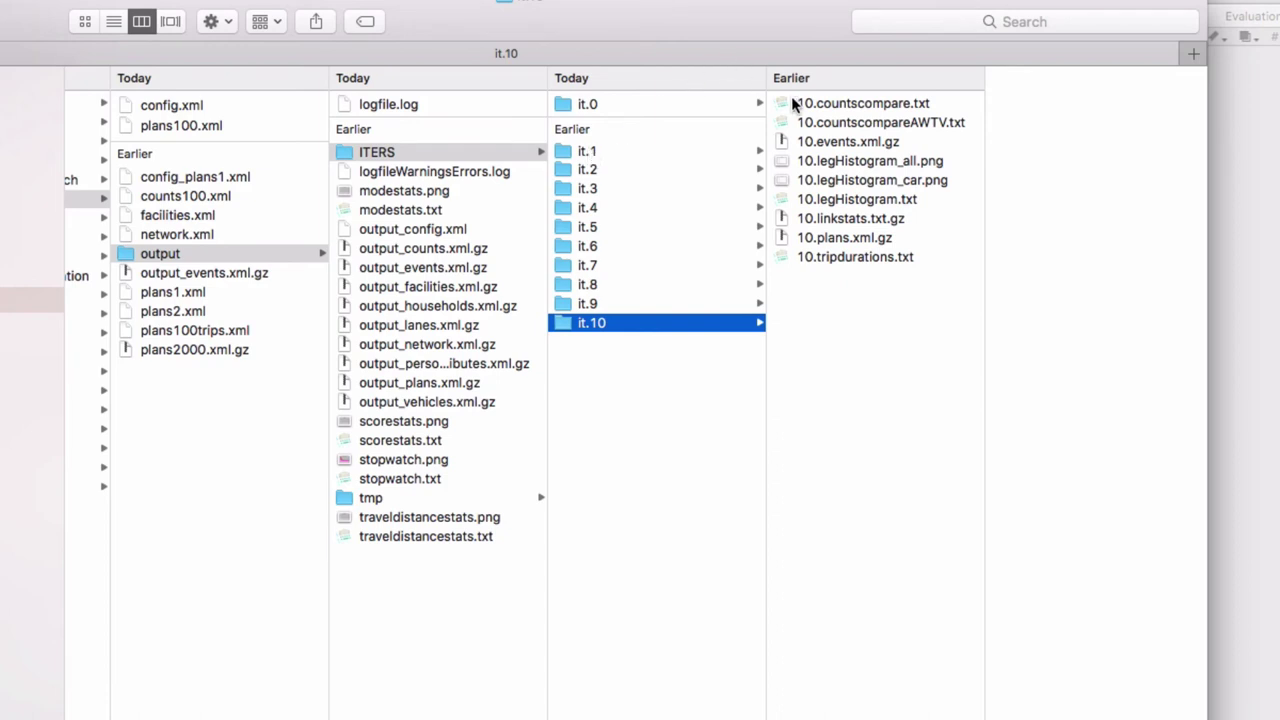
Drag 10.events.xml.gz from Finder into Via's Data Sources and check the loaded files
click(850, 143)
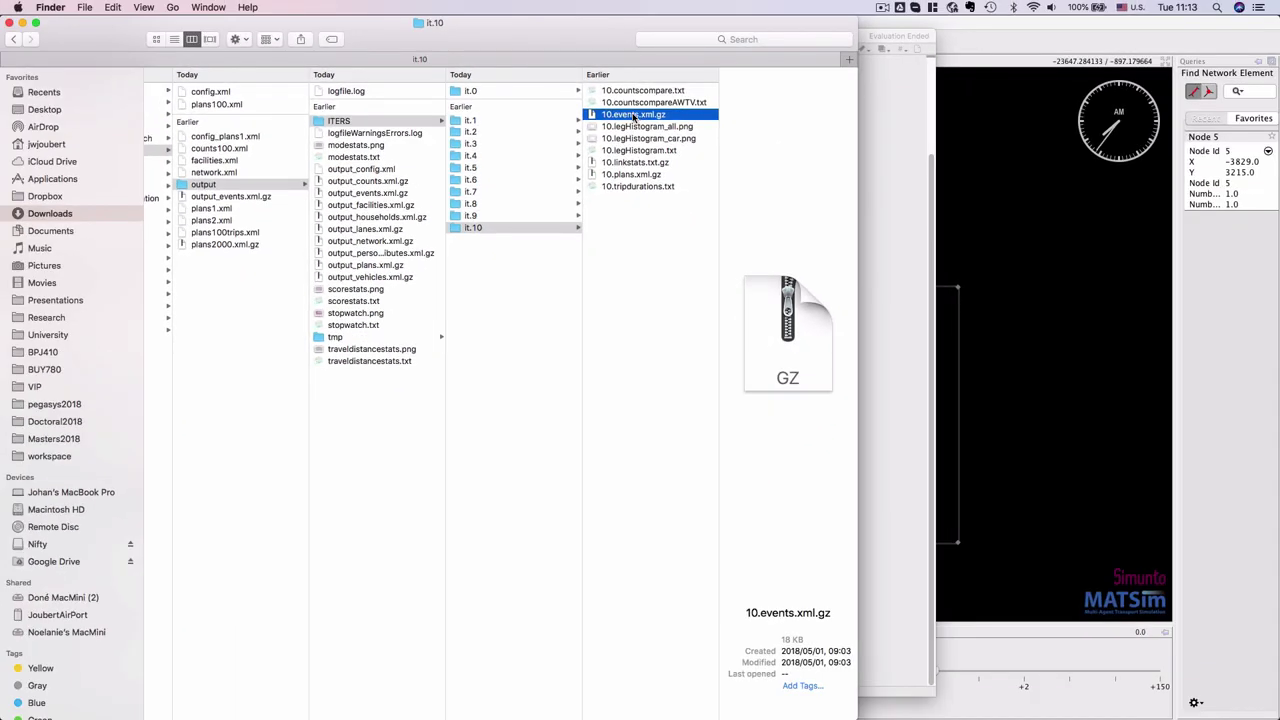
drag(633, 117, 620, 122)
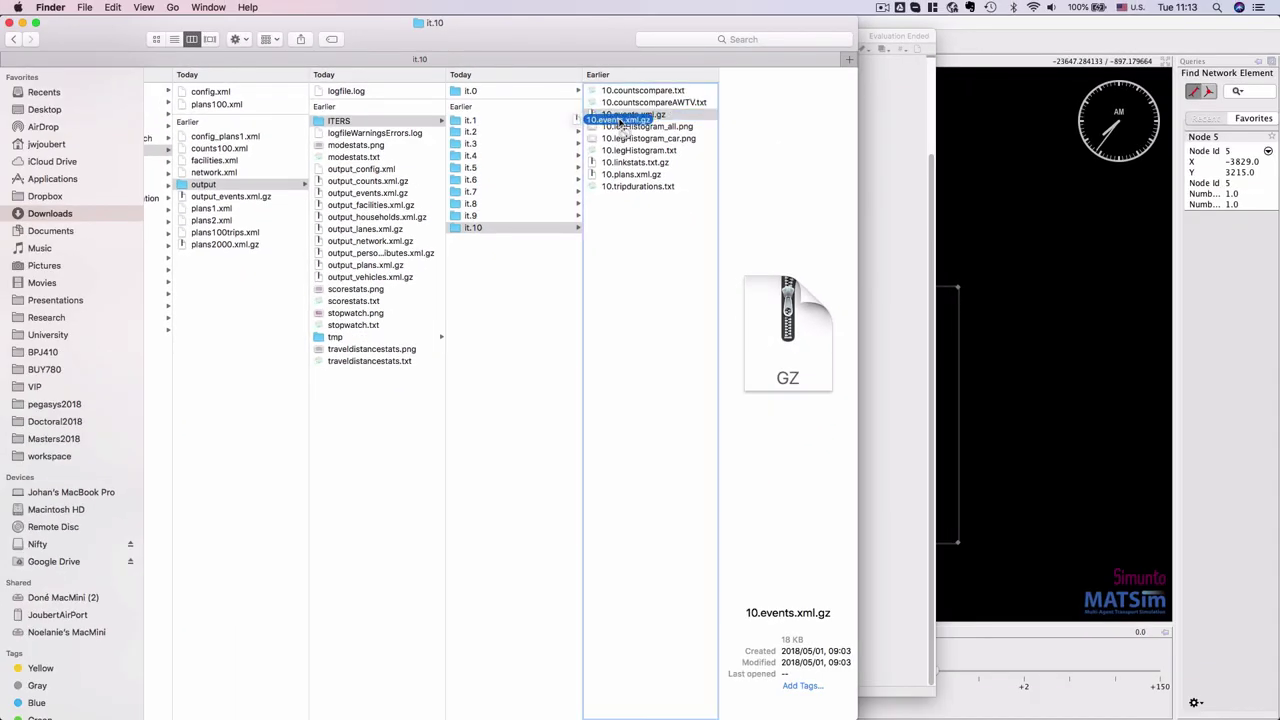
key(super+Tab)
drag(620, 122, 88, 343)
click(27, 77)
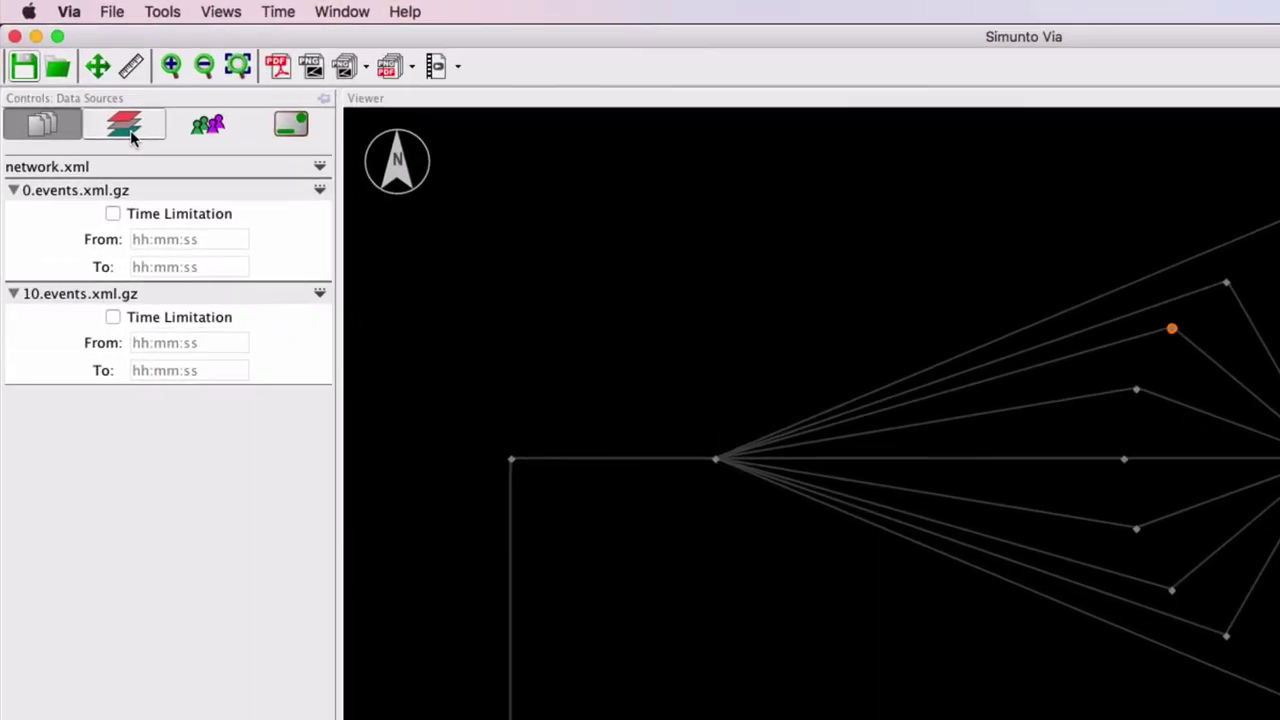
Remove the Events-0 layer, leaving only the Network and Background layers
click(131, 137)
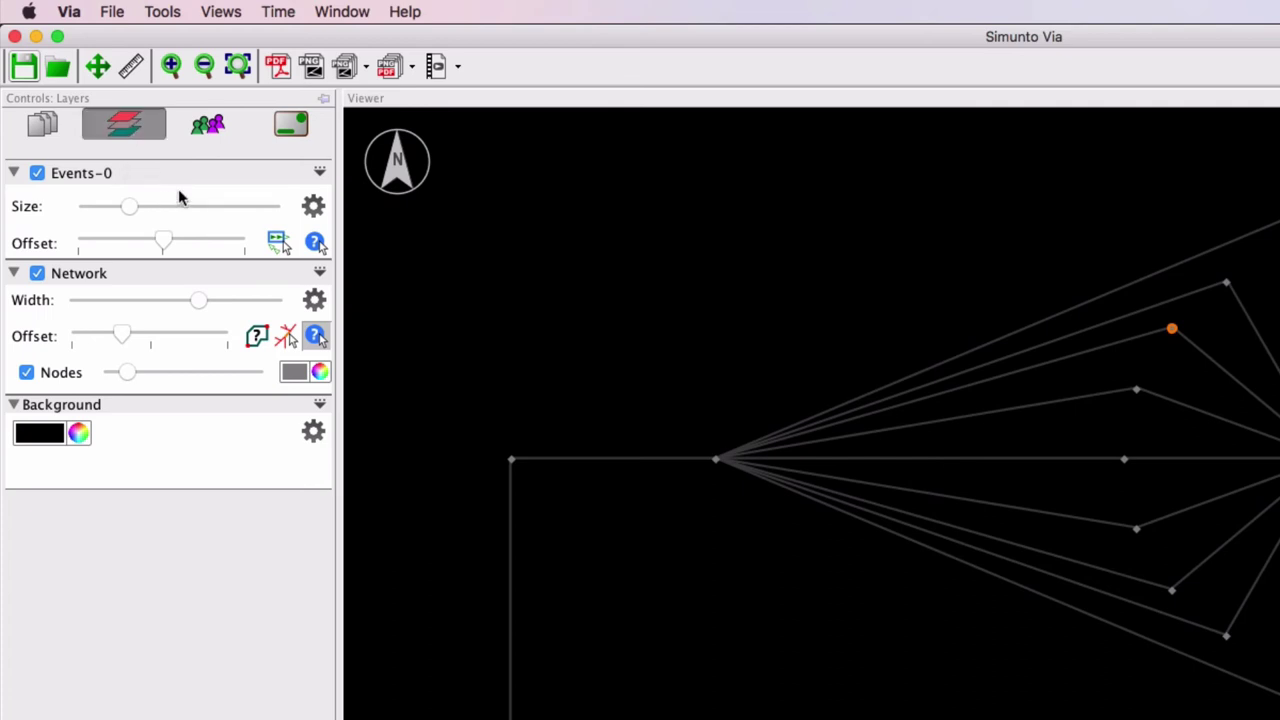
click(320, 173)
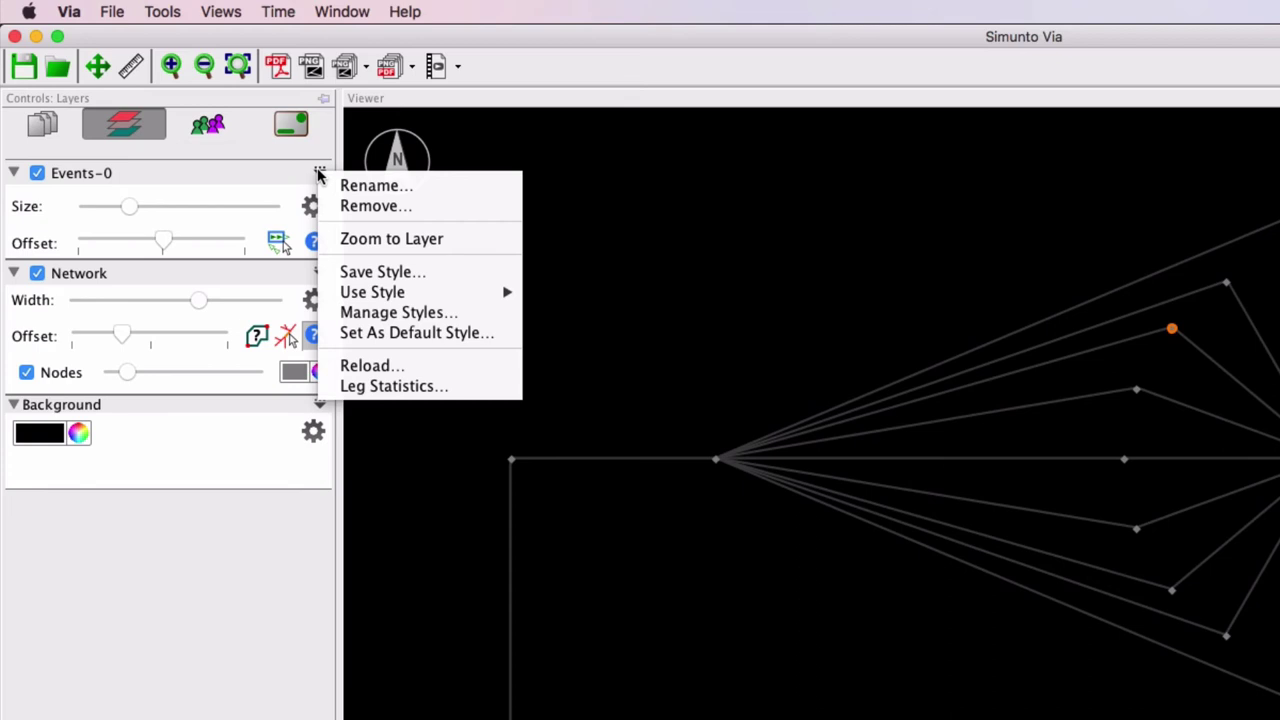
click(372, 207)
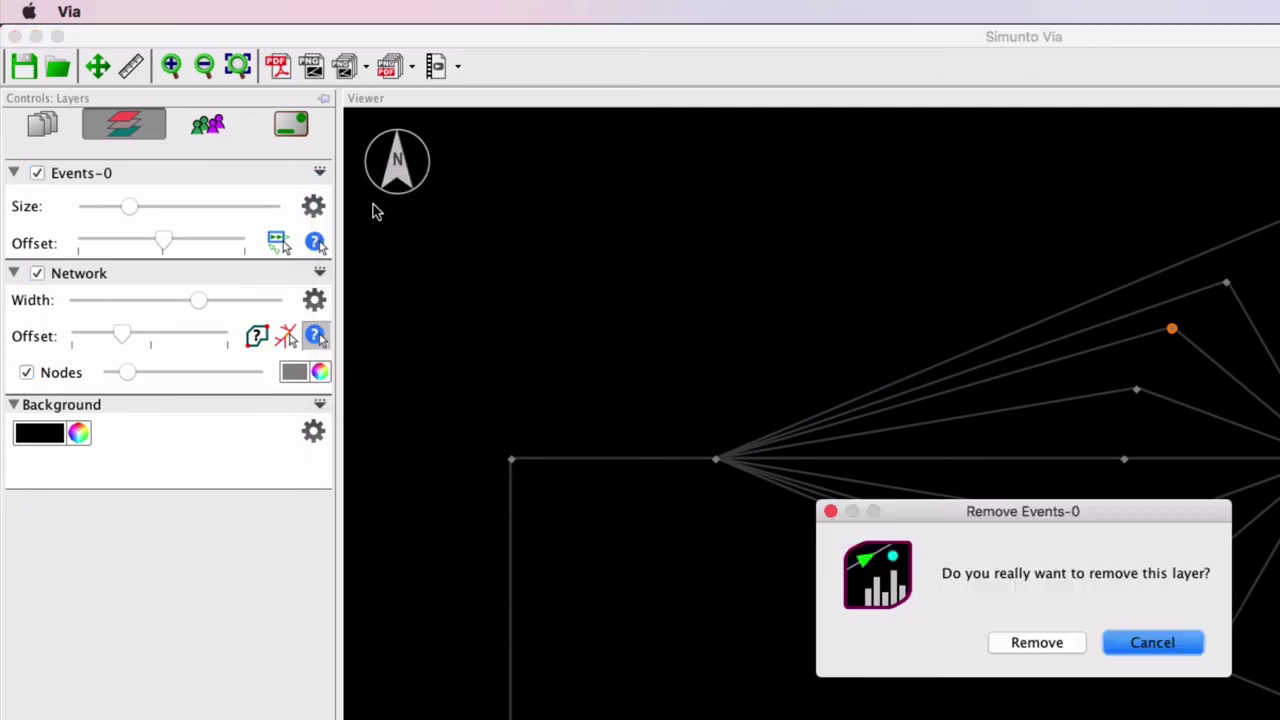
click(1055, 643)
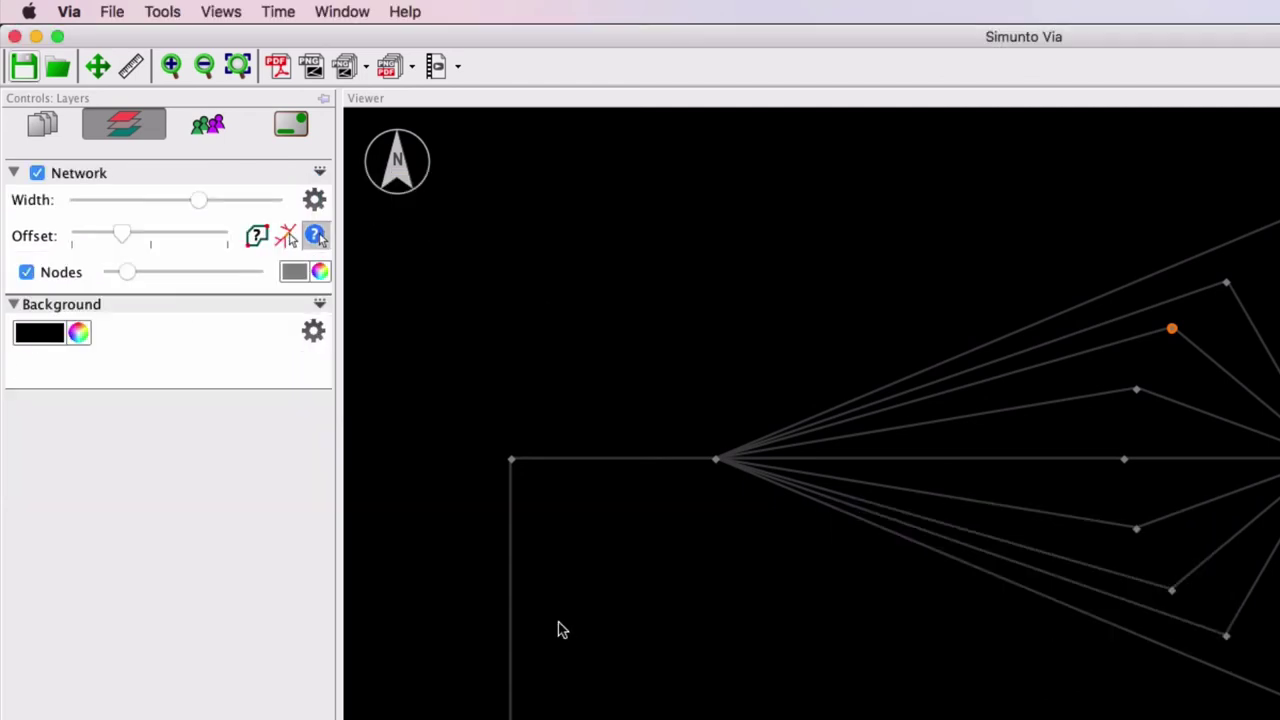
Add a 'Vehicles – from Events' layer named Vehicles-10 using 10.events.xml.gz, and load its data
key(super+l)
click(340, 171)
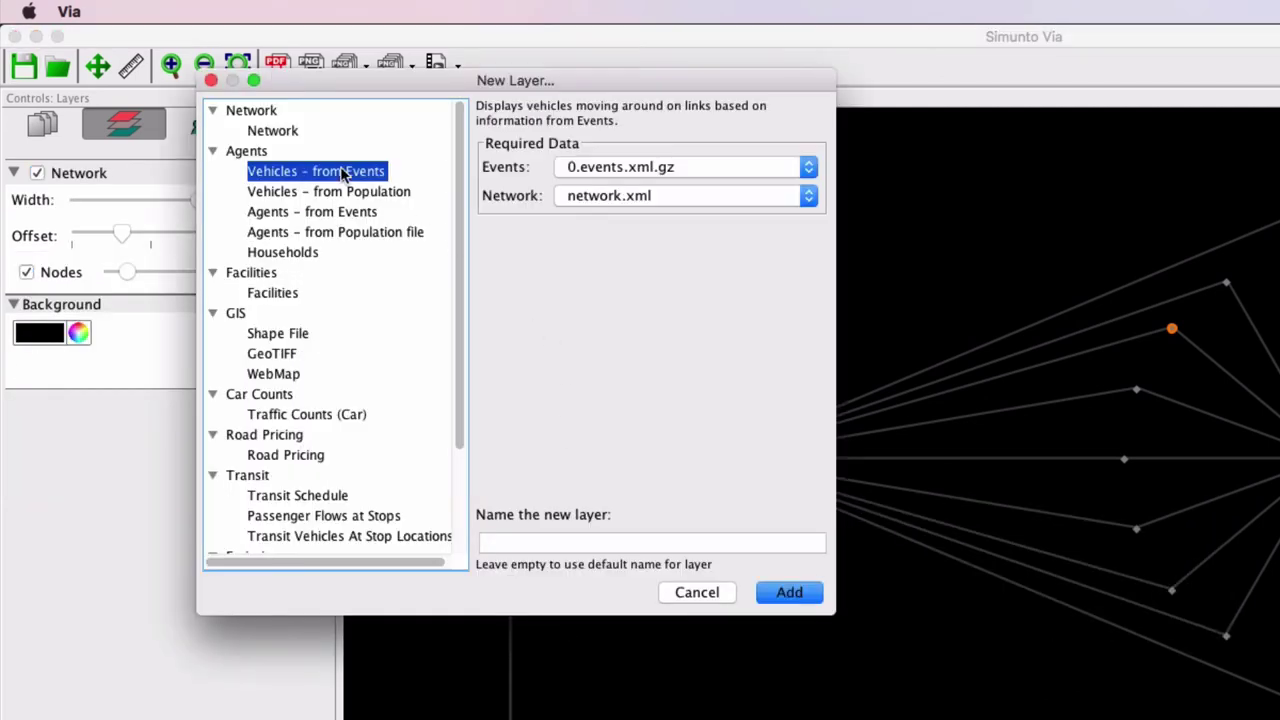
click(637, 168)
click(656, 188)
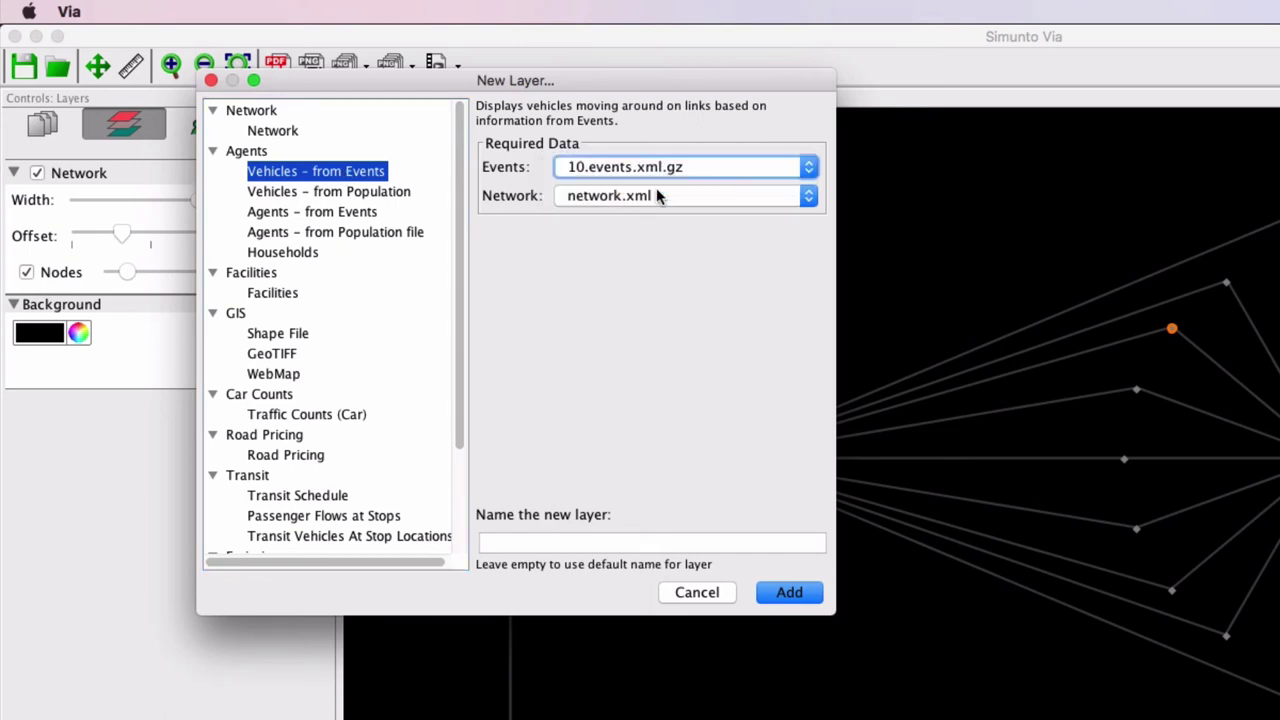
click(659, 541)
text(Vehicles-10)
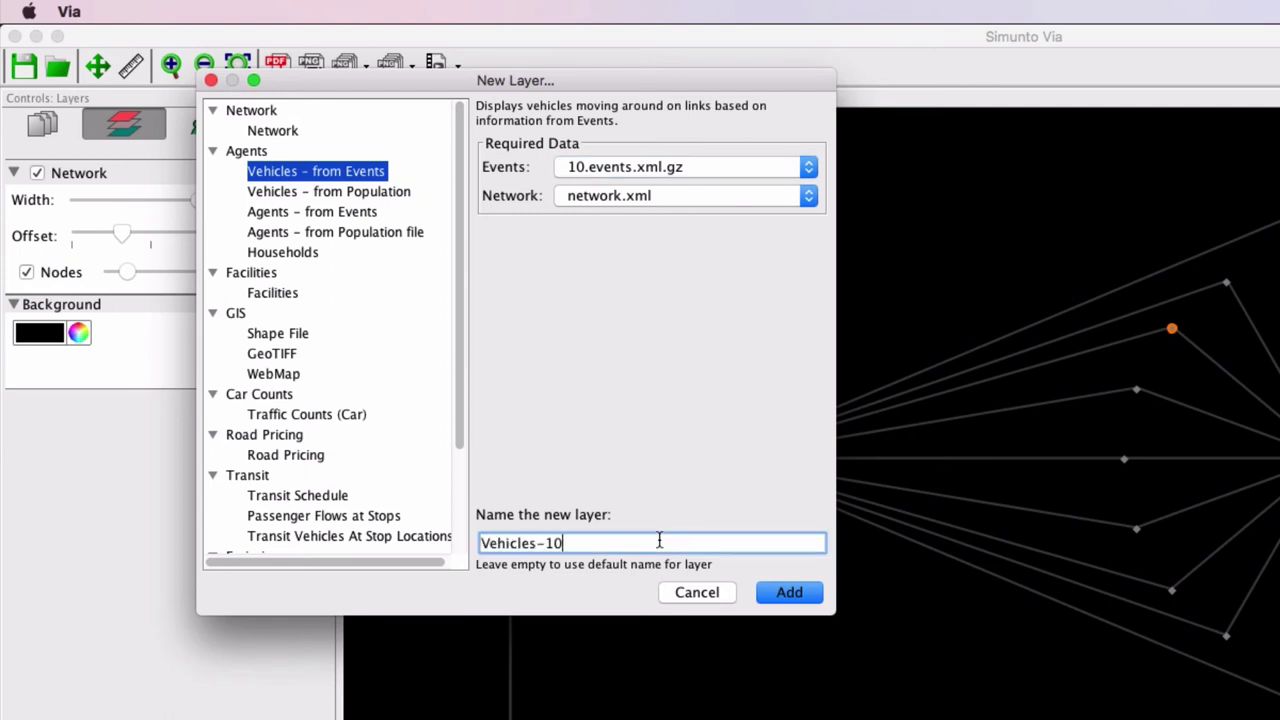
click(795, 597)
click(163, 284)
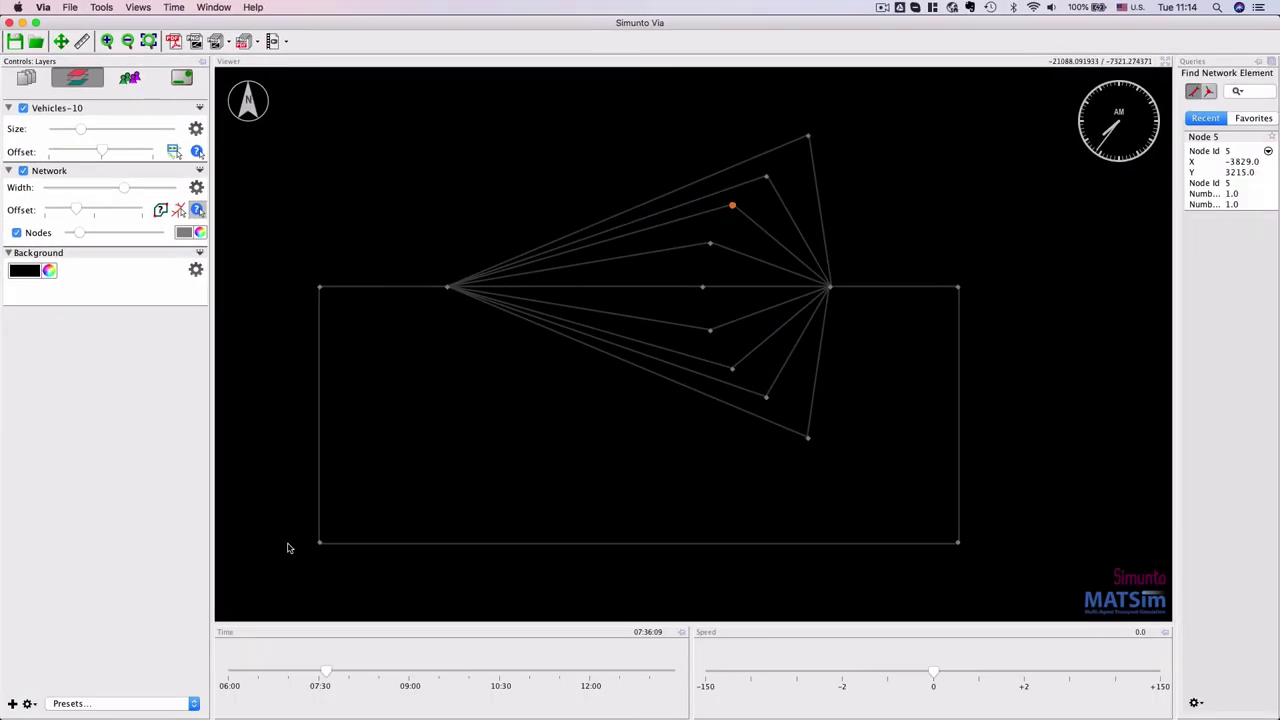
Rewind to 06:00 and play the iteration-10 vehicles at speed +2, then go back to Finder
drag(326, 670, 222, 676)
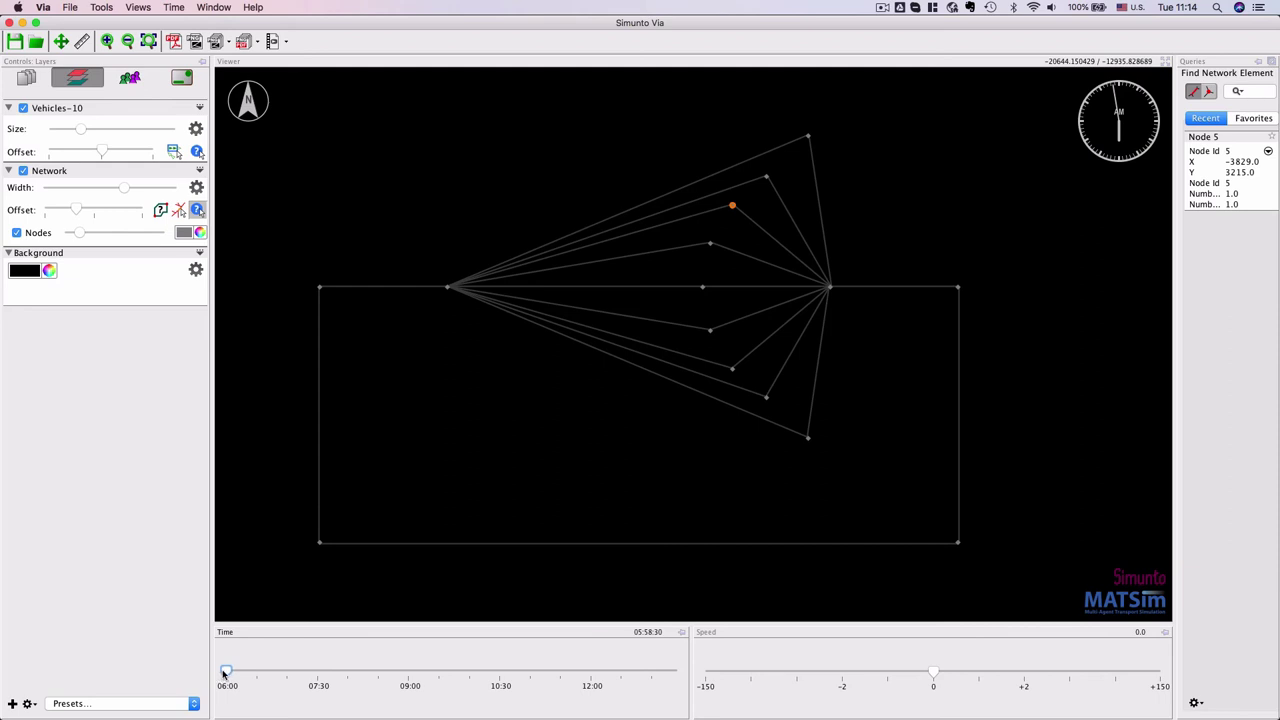
key(super+Right)
key(super+Right)
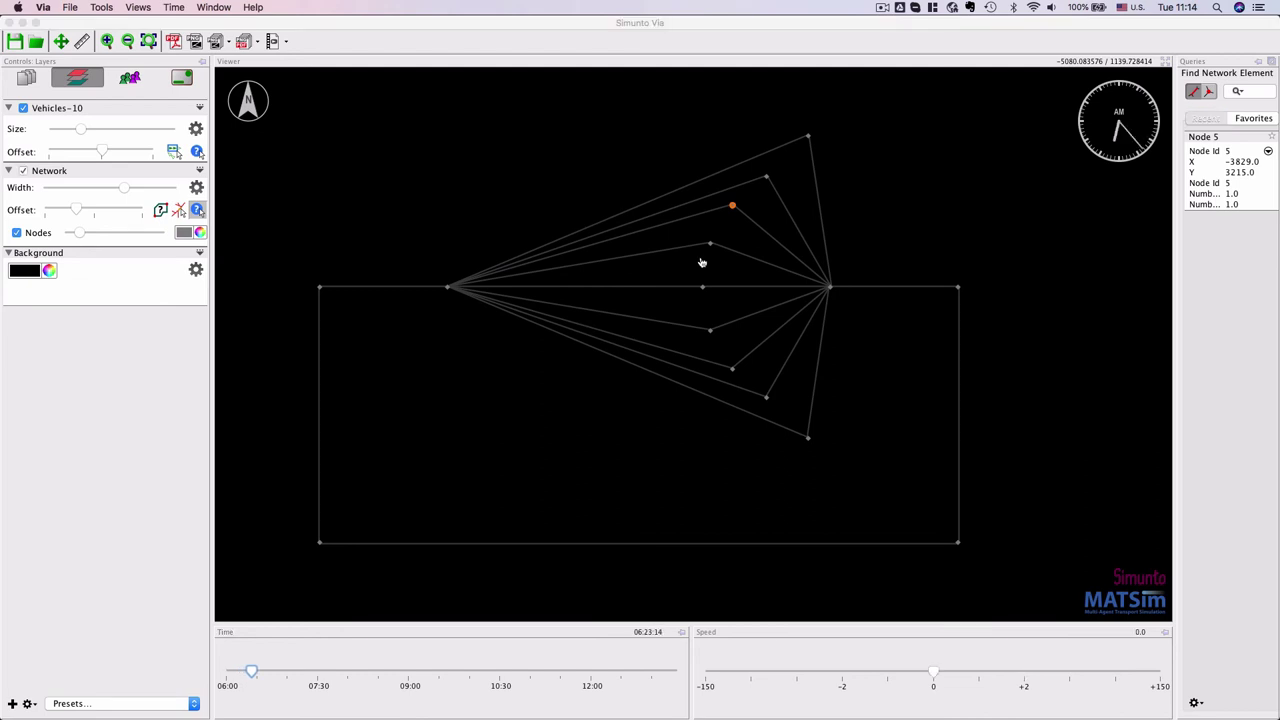
key(super+Tab)
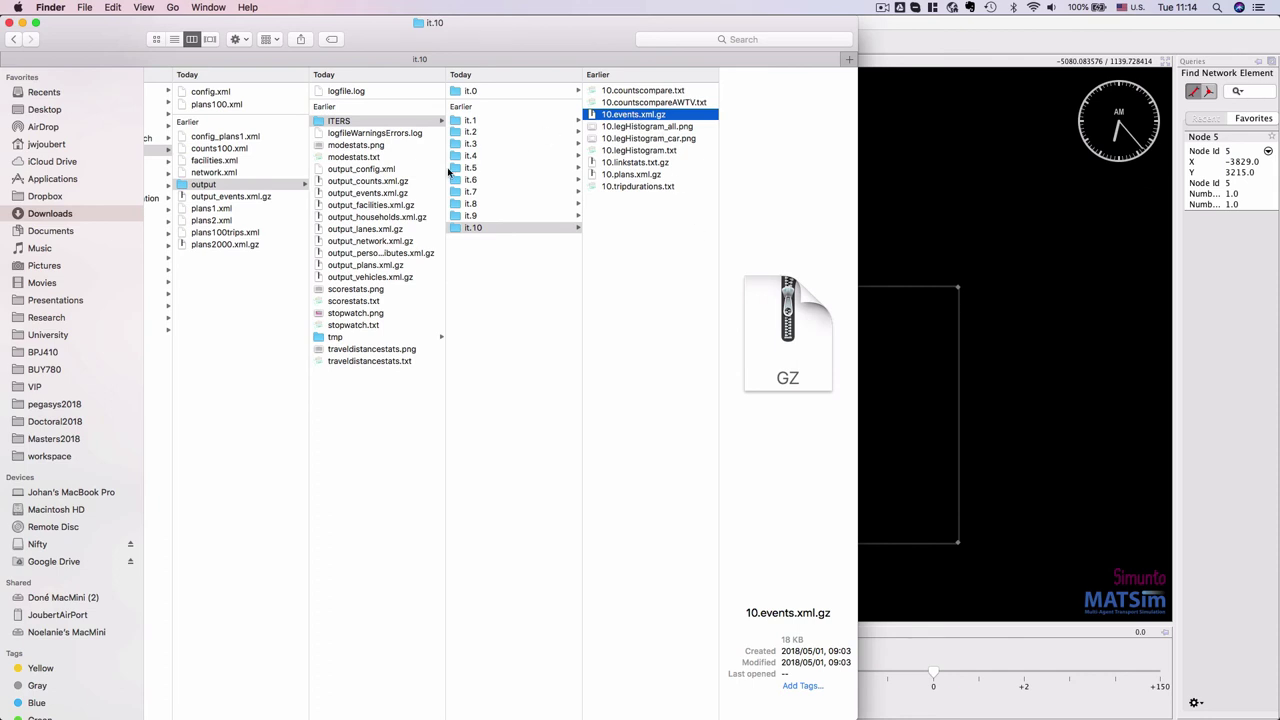
Preview output_events.xml.gz, then scorestats.txt, widening the window so the score table unwraps
click(345, 195)
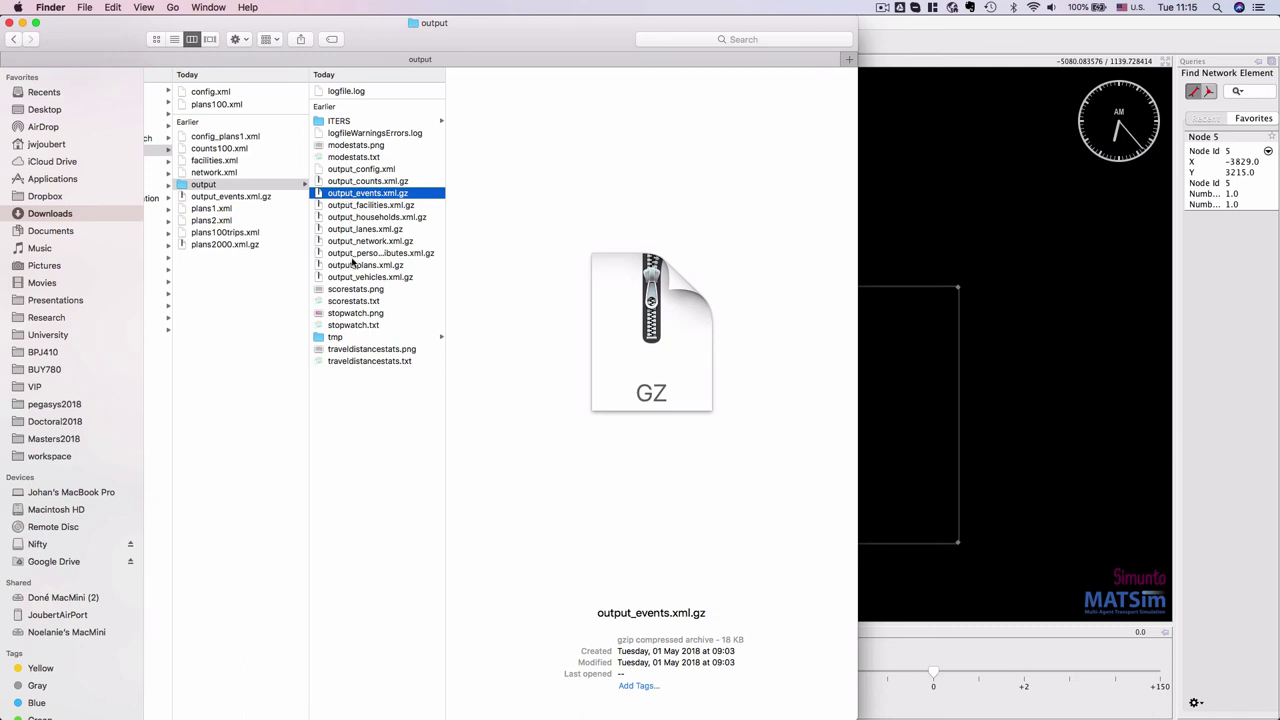
click(353, 301)
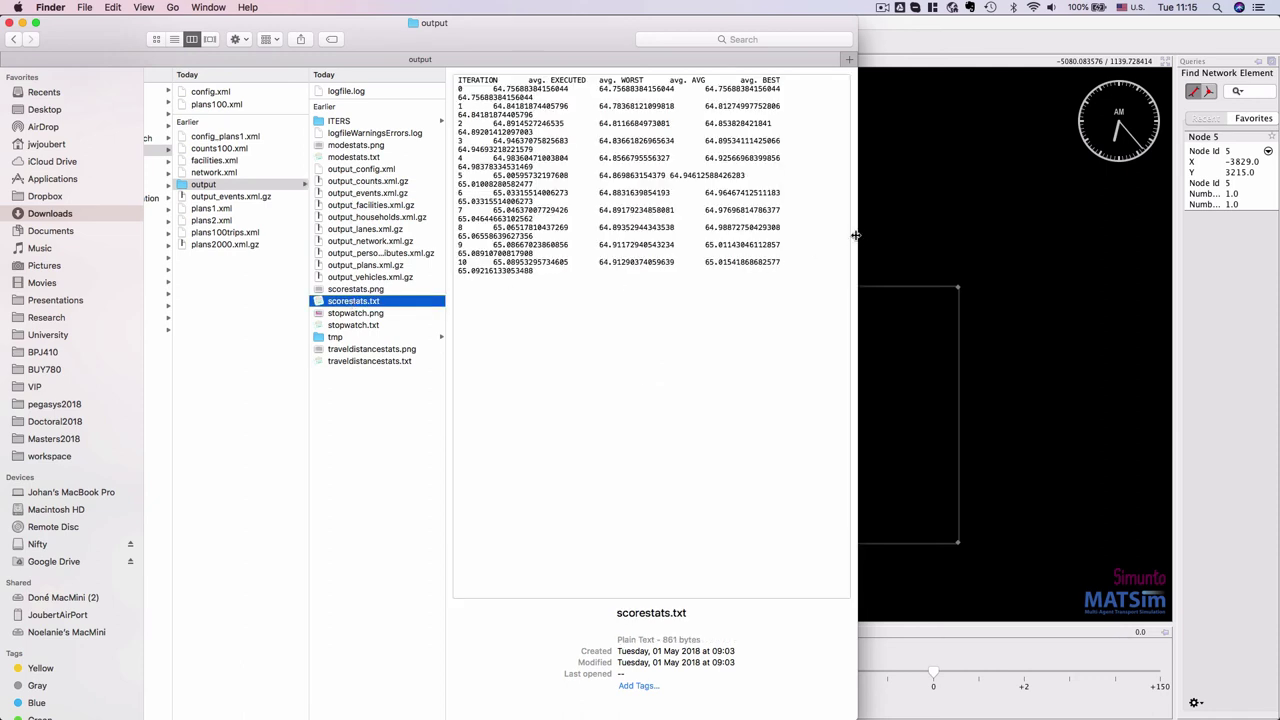
drag(855, 235, 1068, 235)
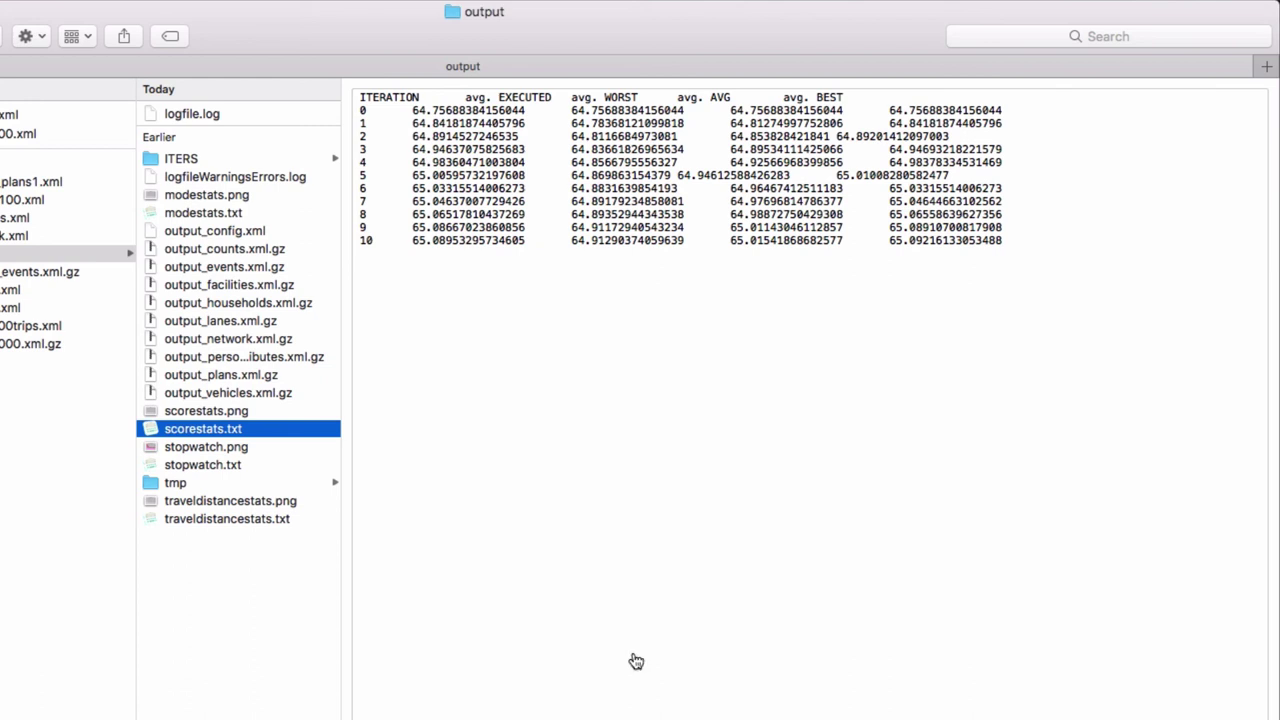
Switch to BBEdit to review config.xml
key(super+Tab)
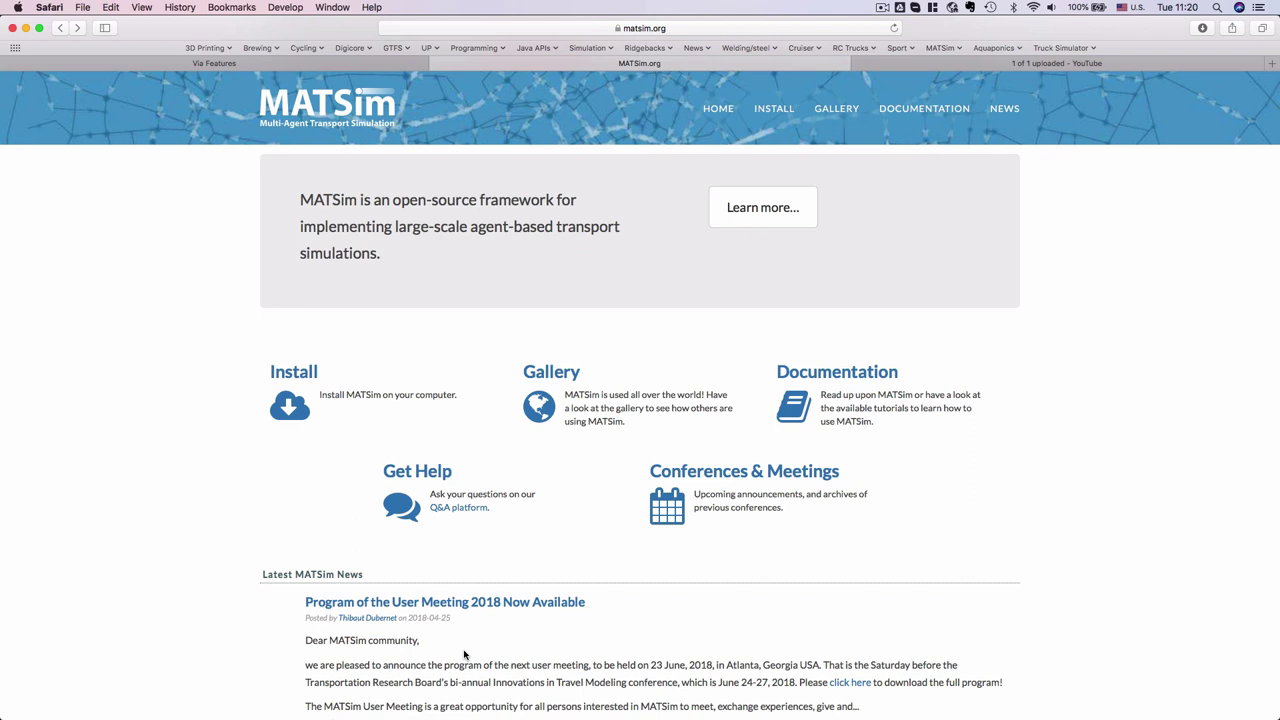
Go from matsim.org's Documentation page to The MATSim Book page under For Users
click(845, 380)
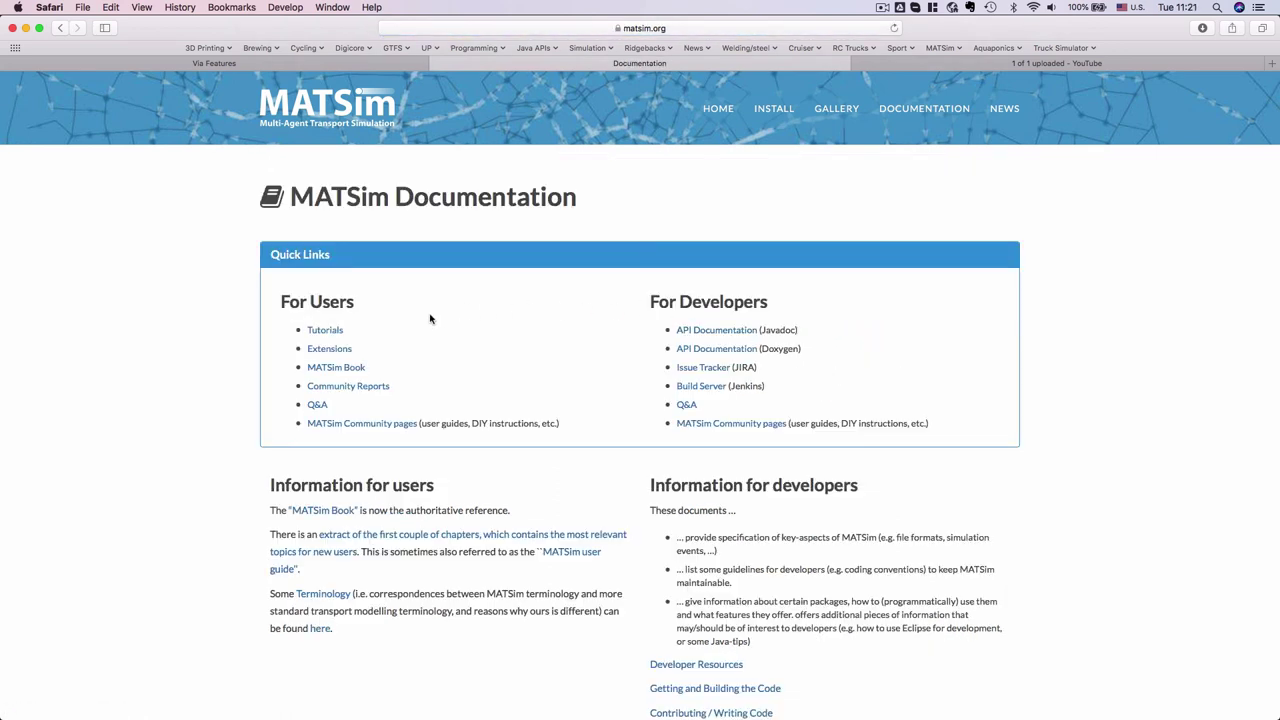
click(335, 370)
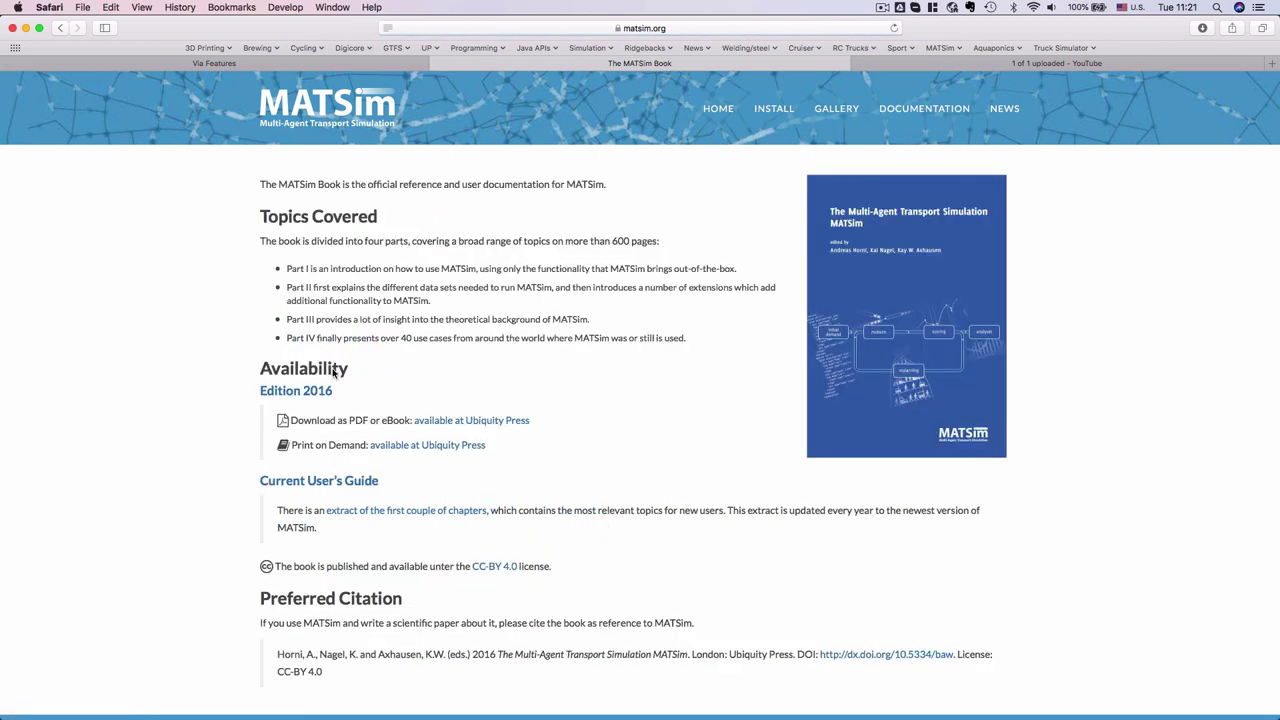